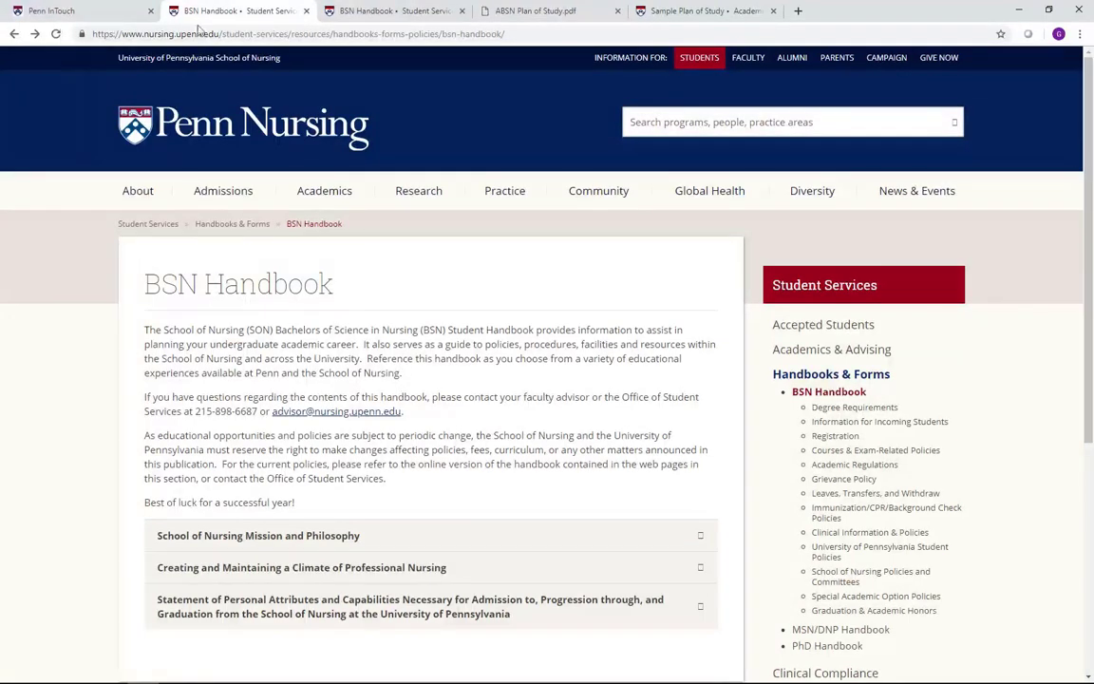
- View the ABSN Plan of Study PDF, and open the academic planning worksheet page in Penn InTouch
{"action": "left_click", "coordinate": [534, 11]}
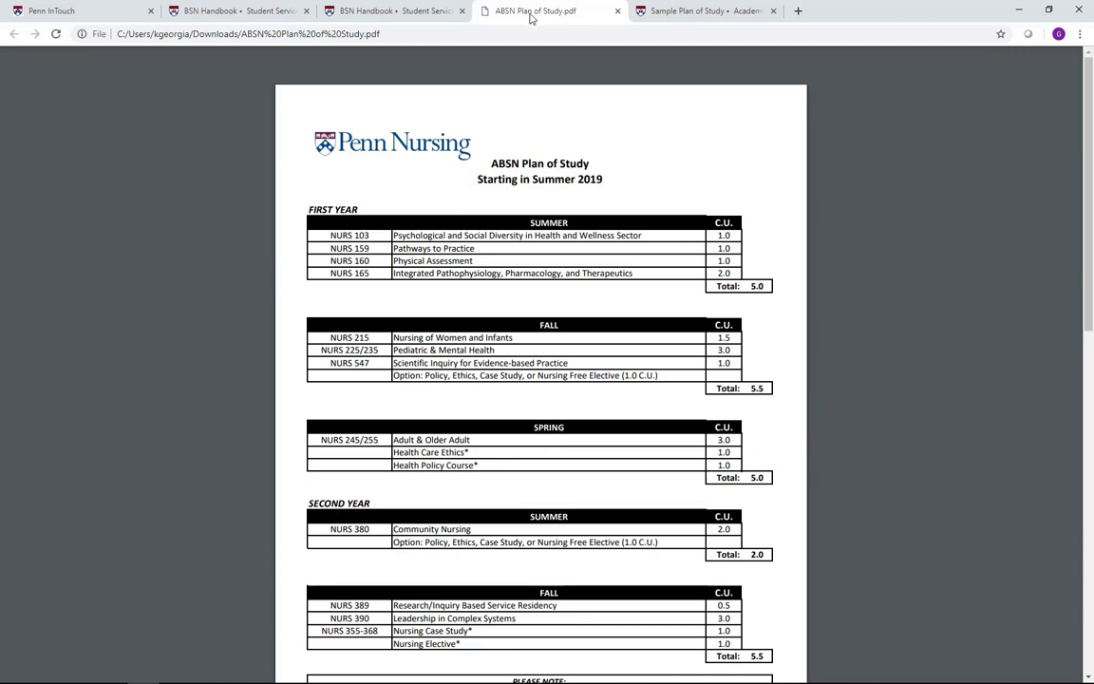
{"action": "left_click", "coordinate": [95, 11]}
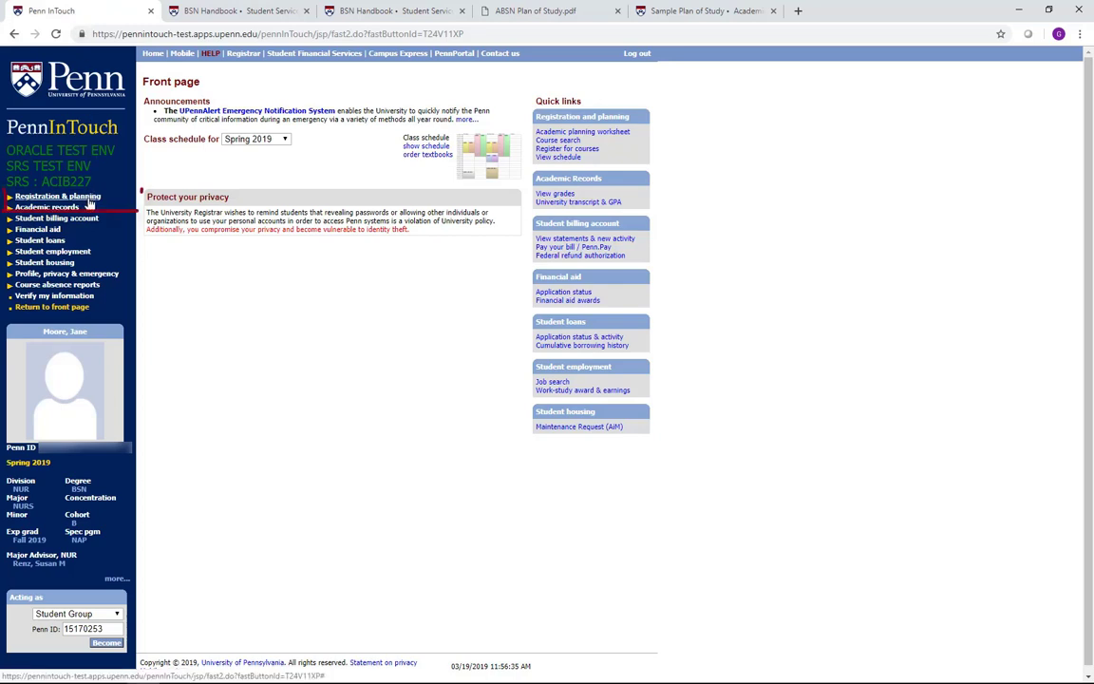
{"action": "left_click", "coordinate": [86, 196]}
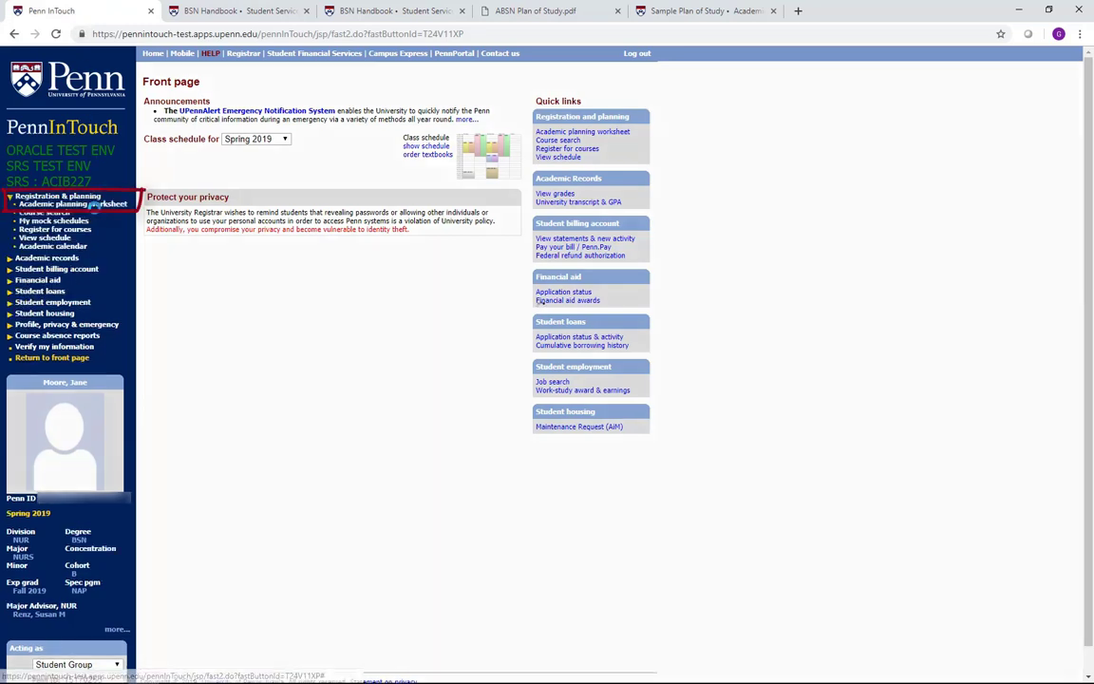
{"action": "left_click", "coordinate": [95, 205]}
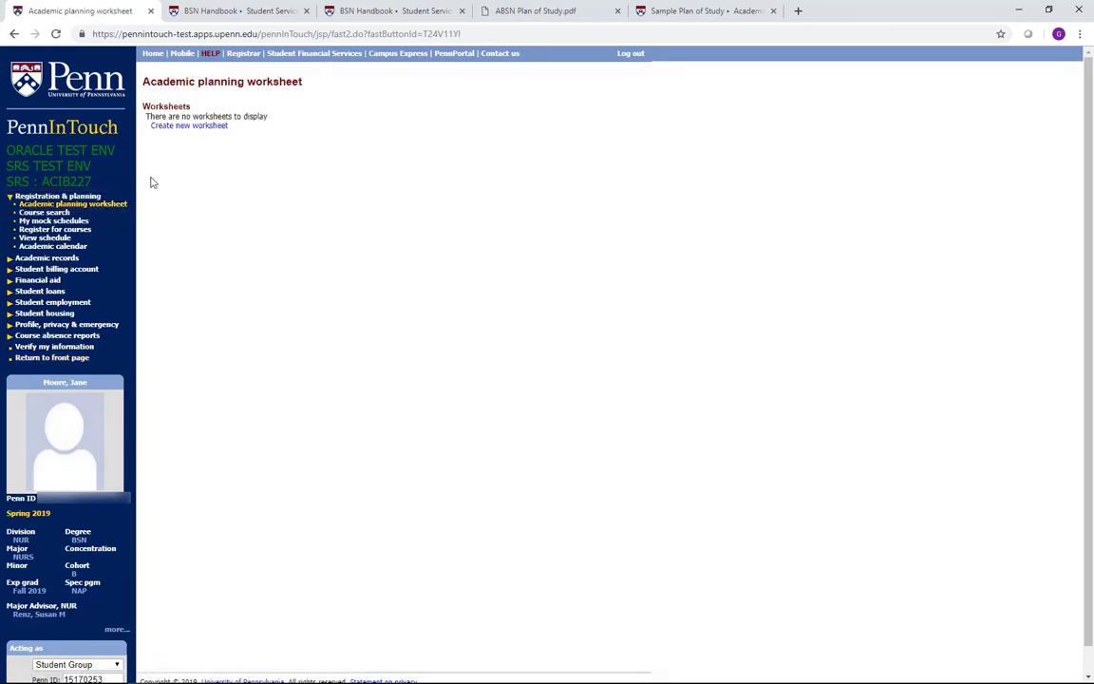
- Start a new worksheet with the Undergraduate career and the Nursing Undergraduate - BSN division, keeping the name New worksheet
{"action": "left_click", "coordinate": [220, 128]}
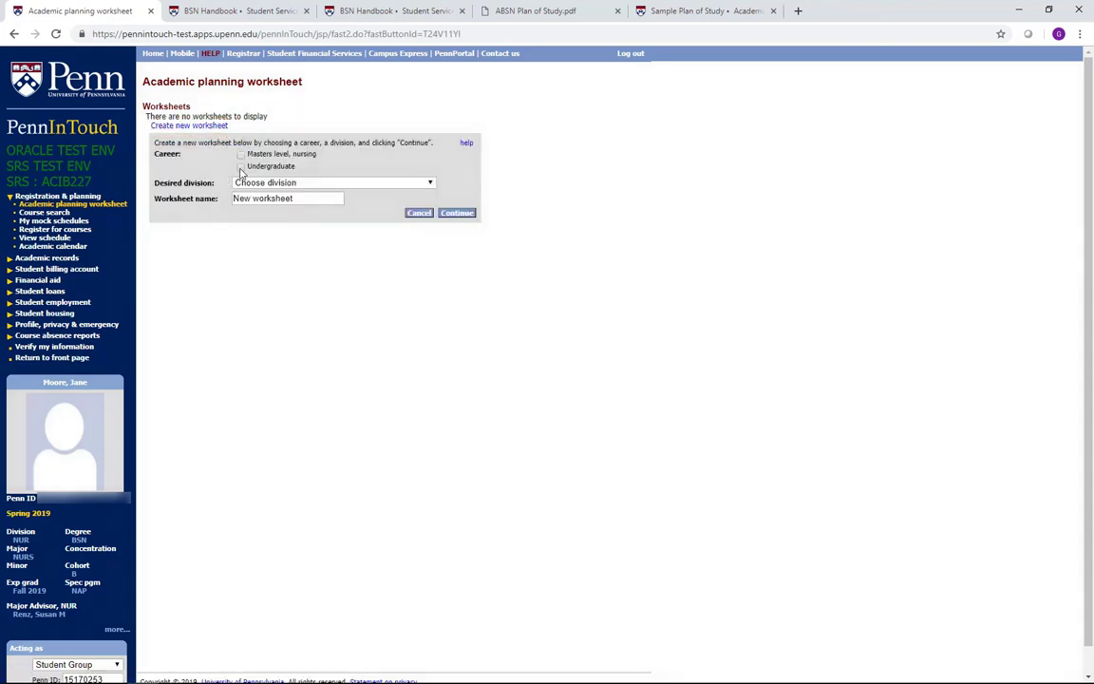
{"action": "left_click", "coordinate": [241, 167]}
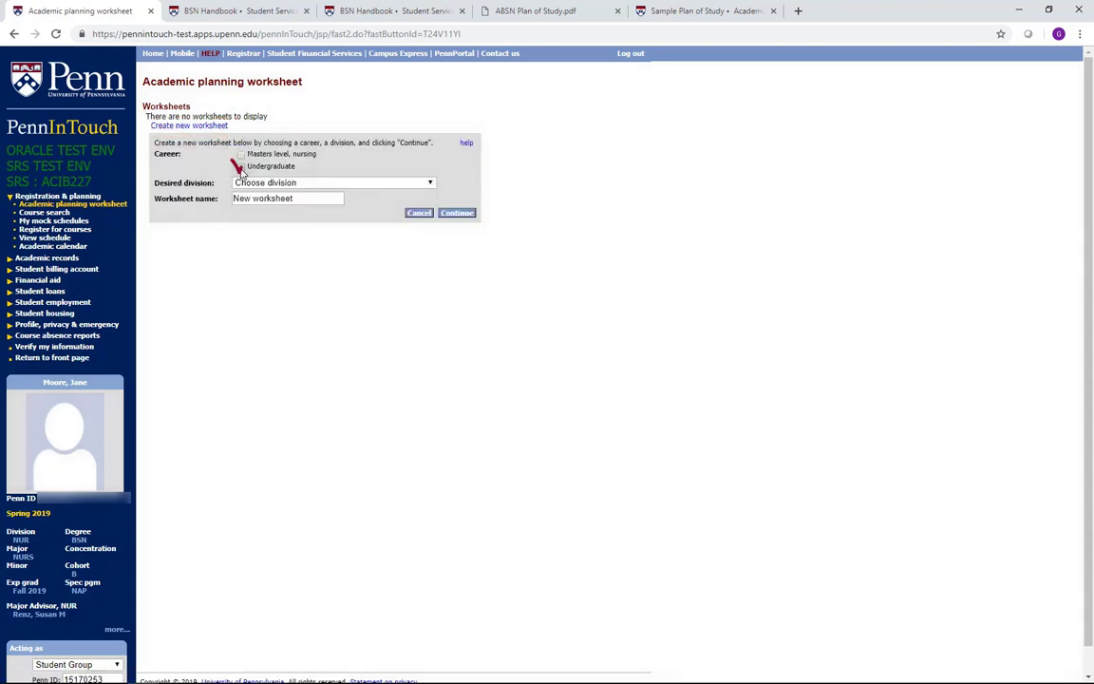
{"action": "left_click", "coordinate": [393, 183]}
{"action": "scroll", "coordinate": [364, 226], "scroll_direction": "down", "scroll_amount": 5}
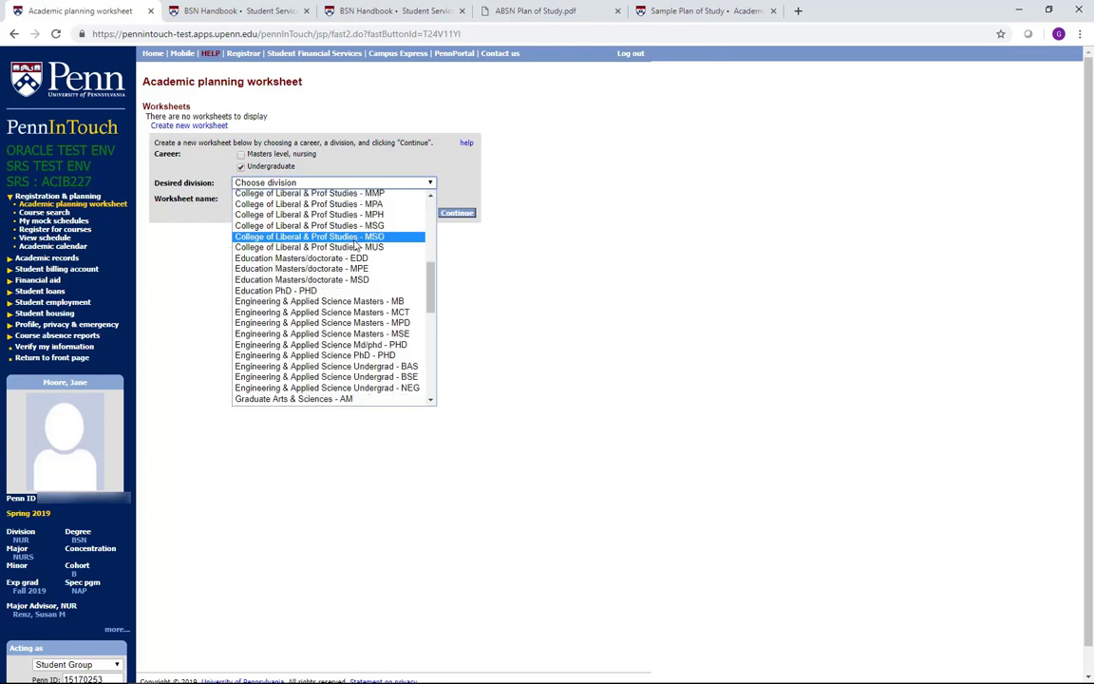
{"action": "scroll", "coordinate": [355, 247], "scroll_direction": "down", "scroll_amount": 4}
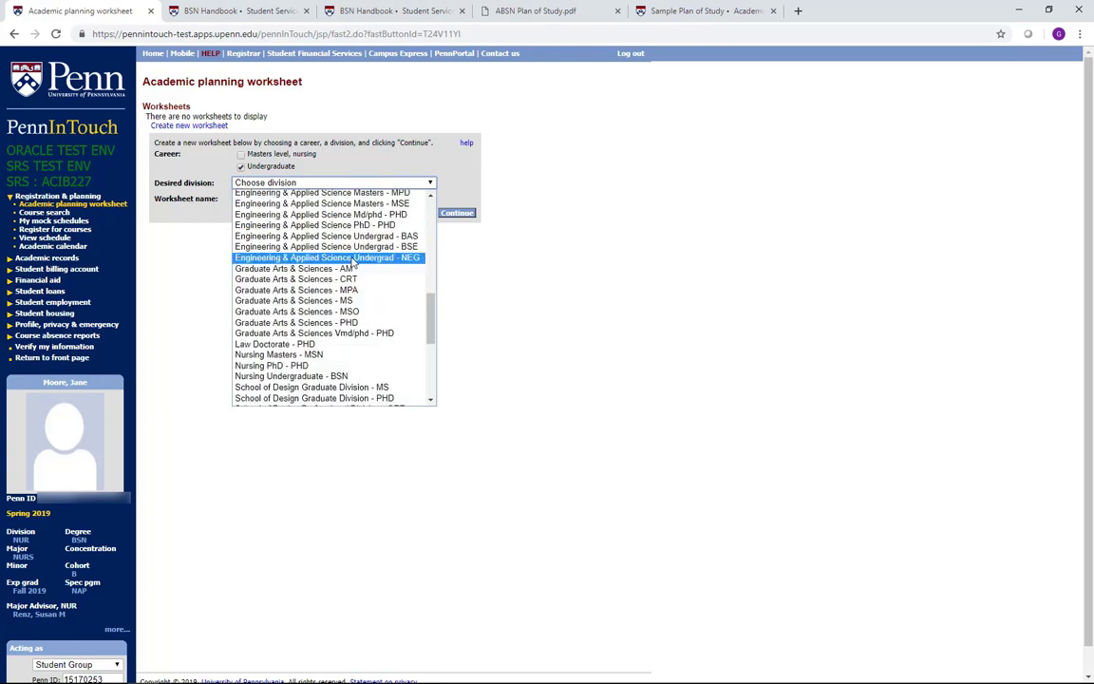
{"action": "left_click", "coordinate": [349, 377]}
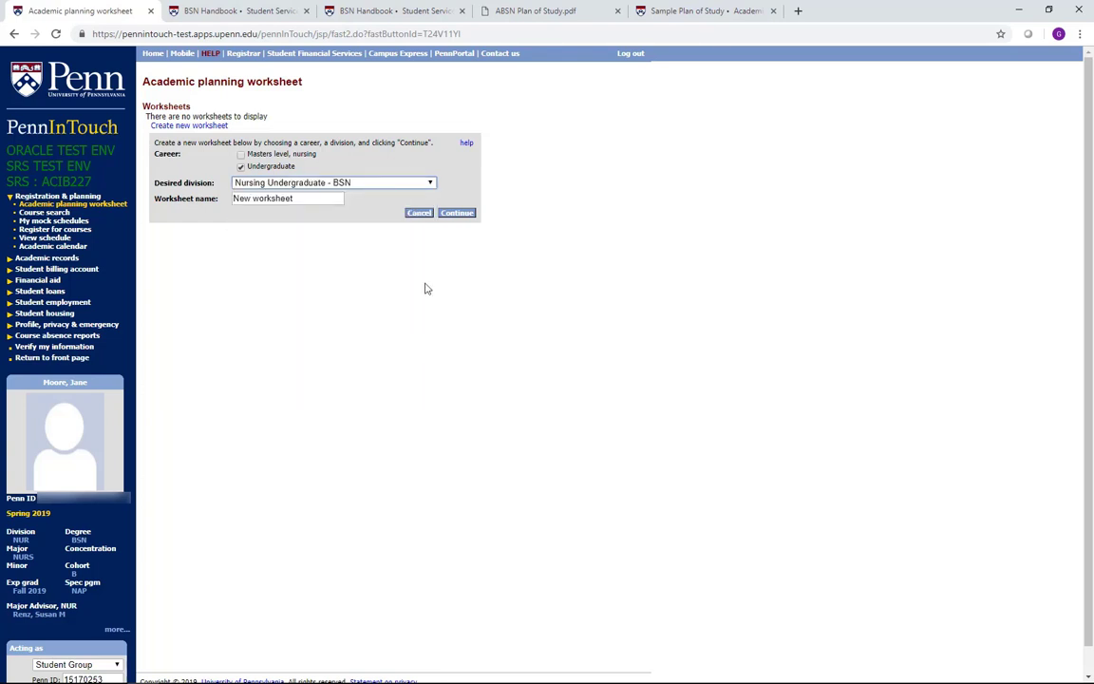
{"action": "left_click", "coordinate": [470, 217]}
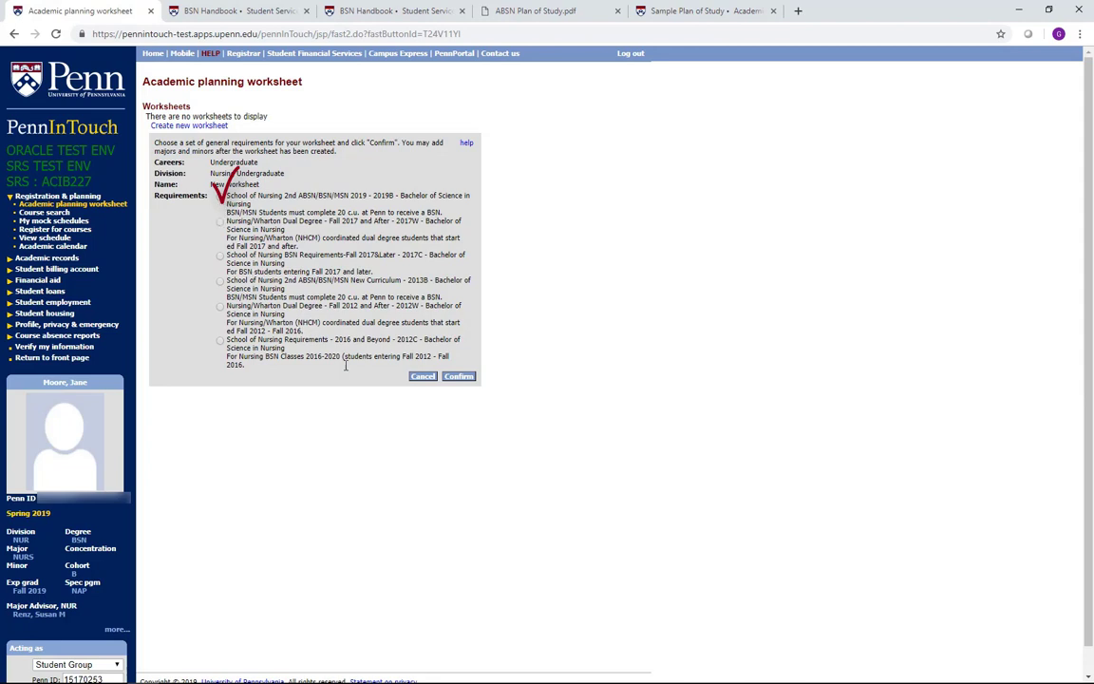
- Confirm the School of Nursing 2nd ABSN/BSN/MSN 2019 requirements for the worksheet and open the created worksheet
{"action": "left_click", "coordinate": [465, 379]}
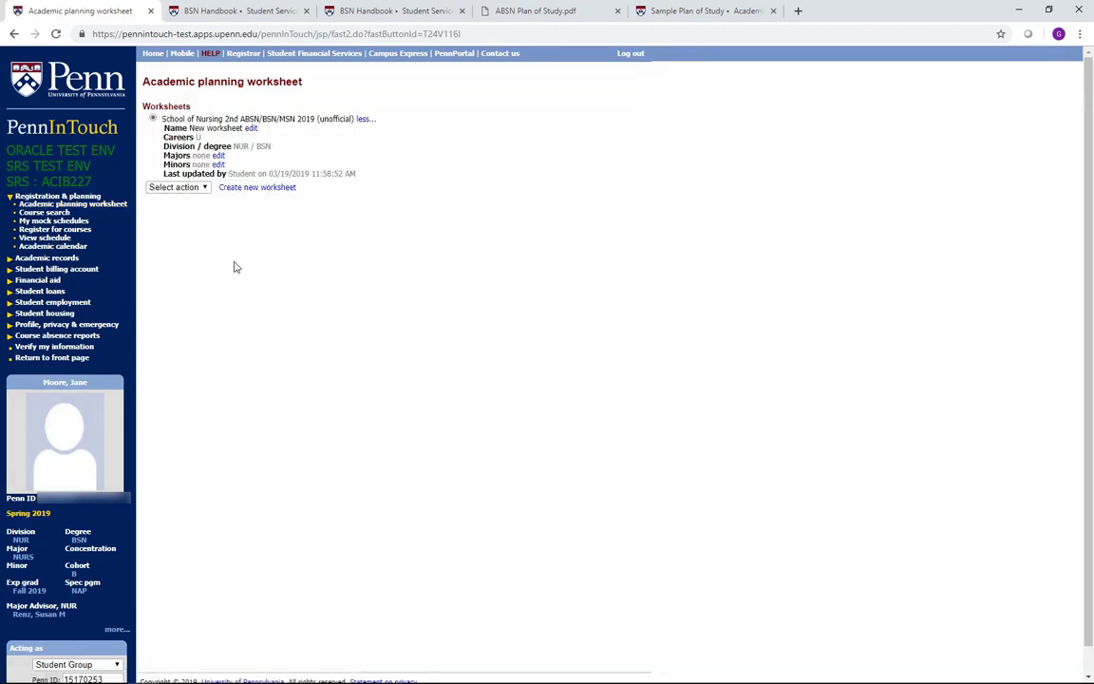
{"action": "left_click", "coordinate": [185, 189]}
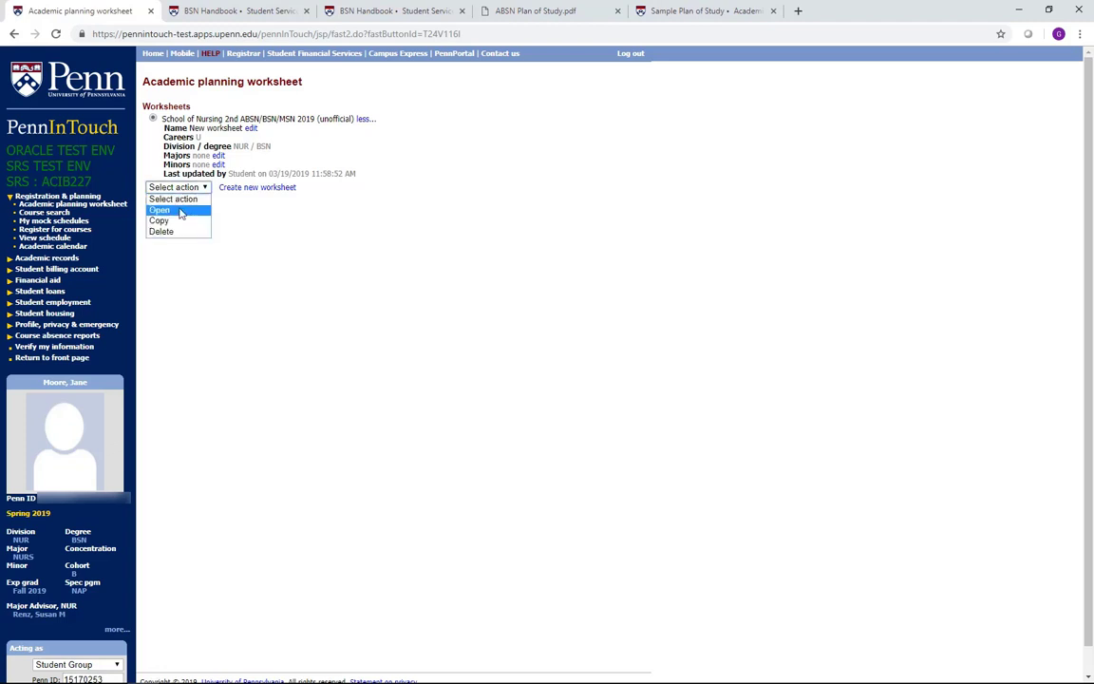
{"action": "left_click", "coordinate": [180, 211]}
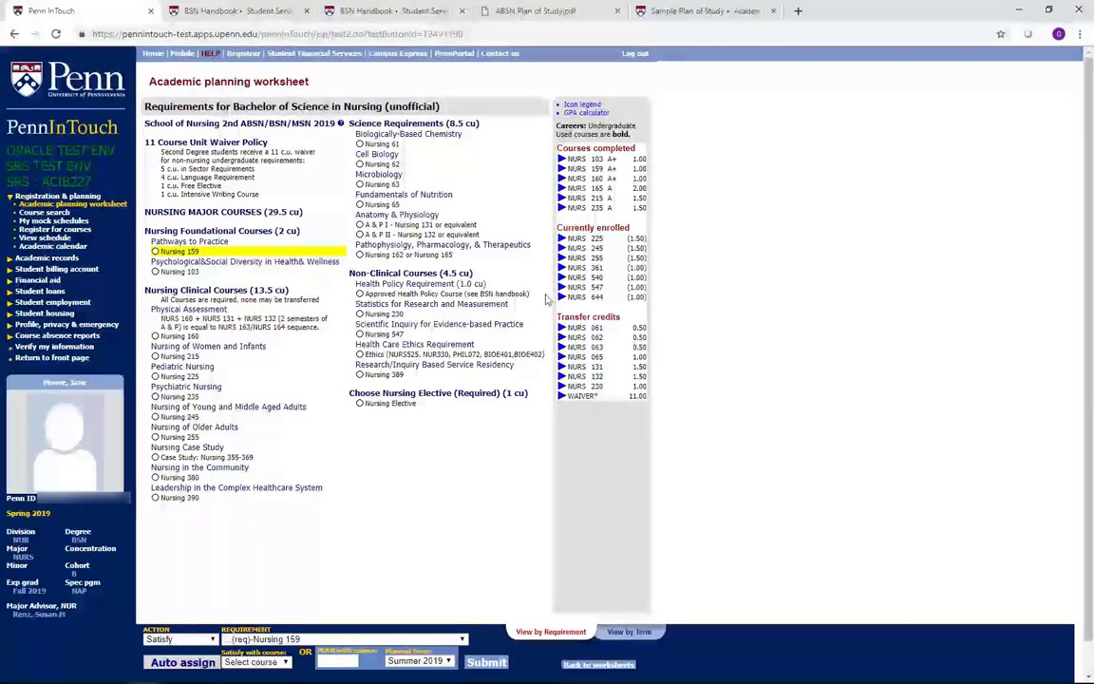
- Highlight the WAIVER* transfer credit, and consult the ABSN Plan of Study PDF before returning to the worksheet
{"action": "left_click", "coordinate": [648, 397]}
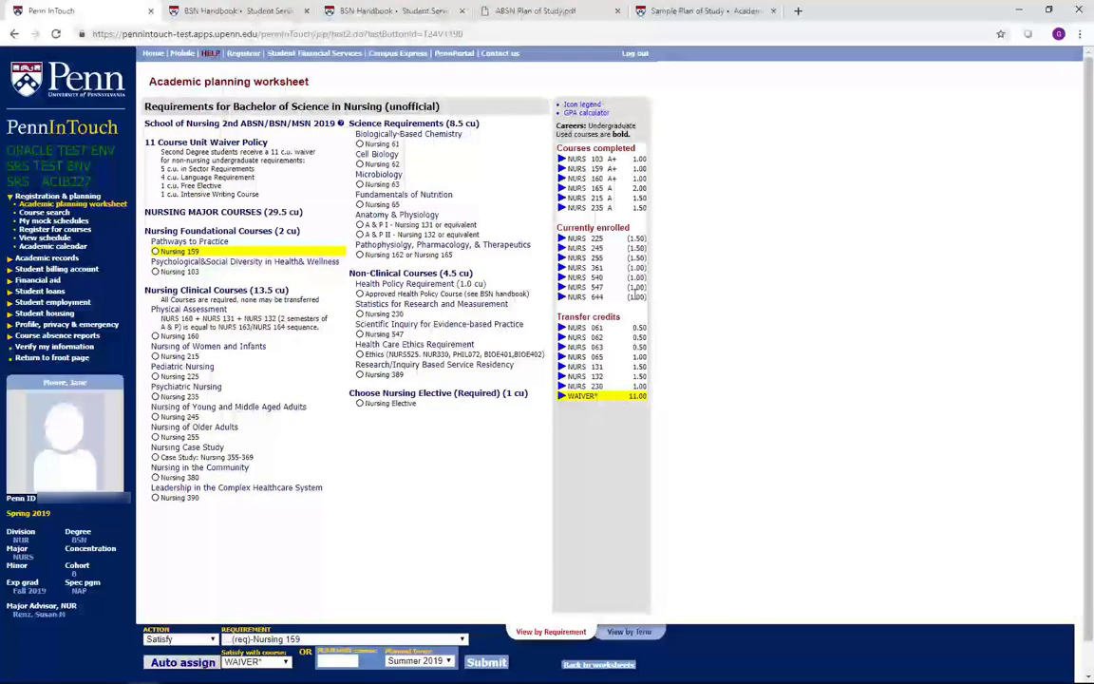
{"action": "left_click", "coordinate": [533, 16]}
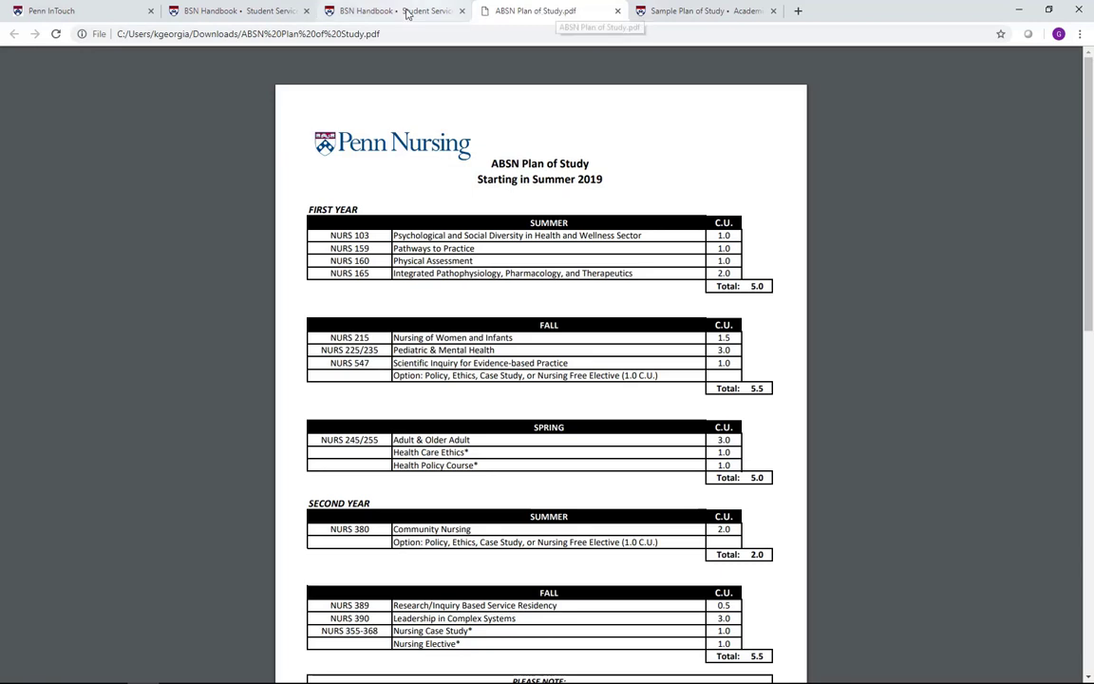
{"action": "left_click", "coordinate": [108, 12]}
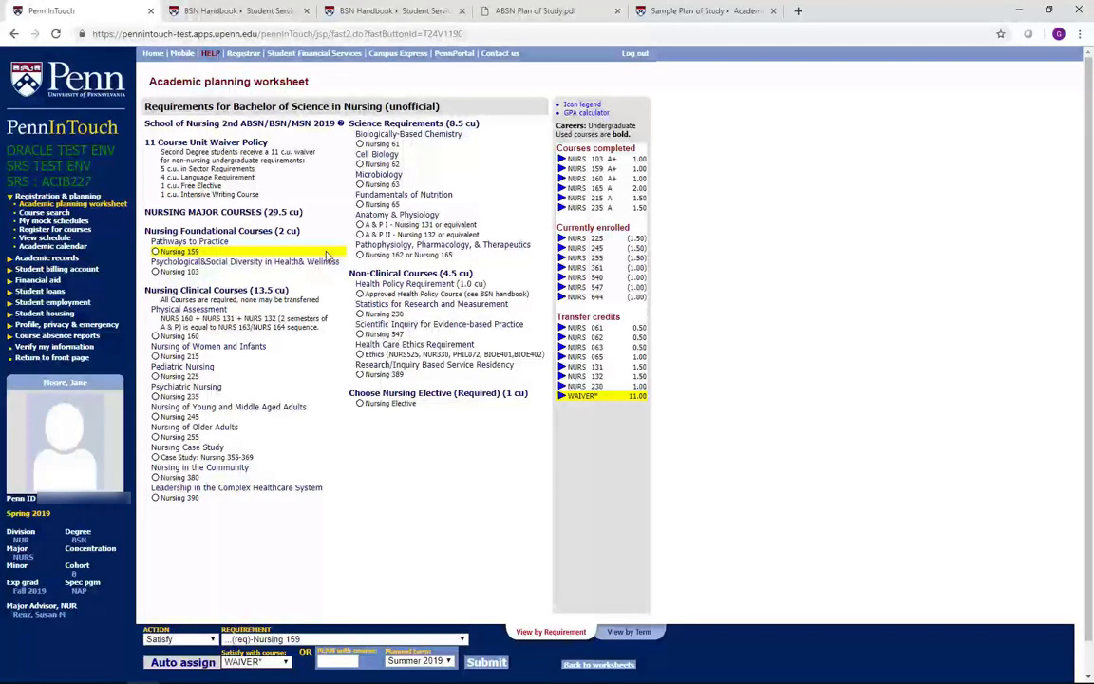
- Satisfy the Nursing 159 requirement with completed course NURS 159, and the Nursing 103 requirement with NURS 103
{"action": "left_click", "coordinate": [592, 169]}
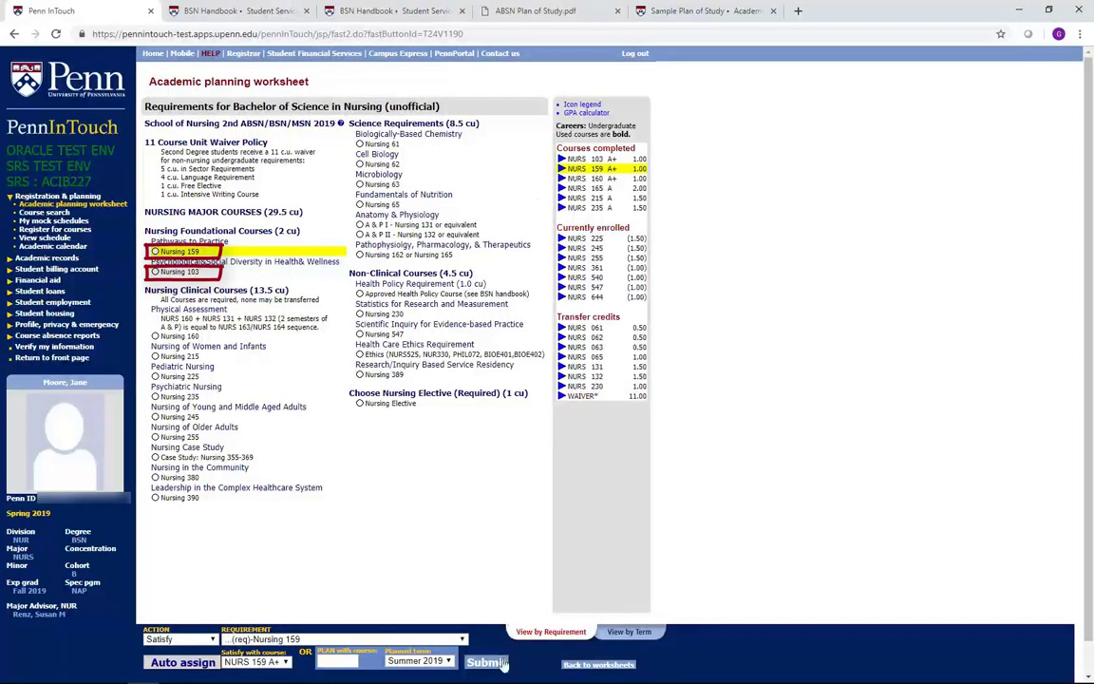
{"action": "left_click", "coordinate": [514, 627]}
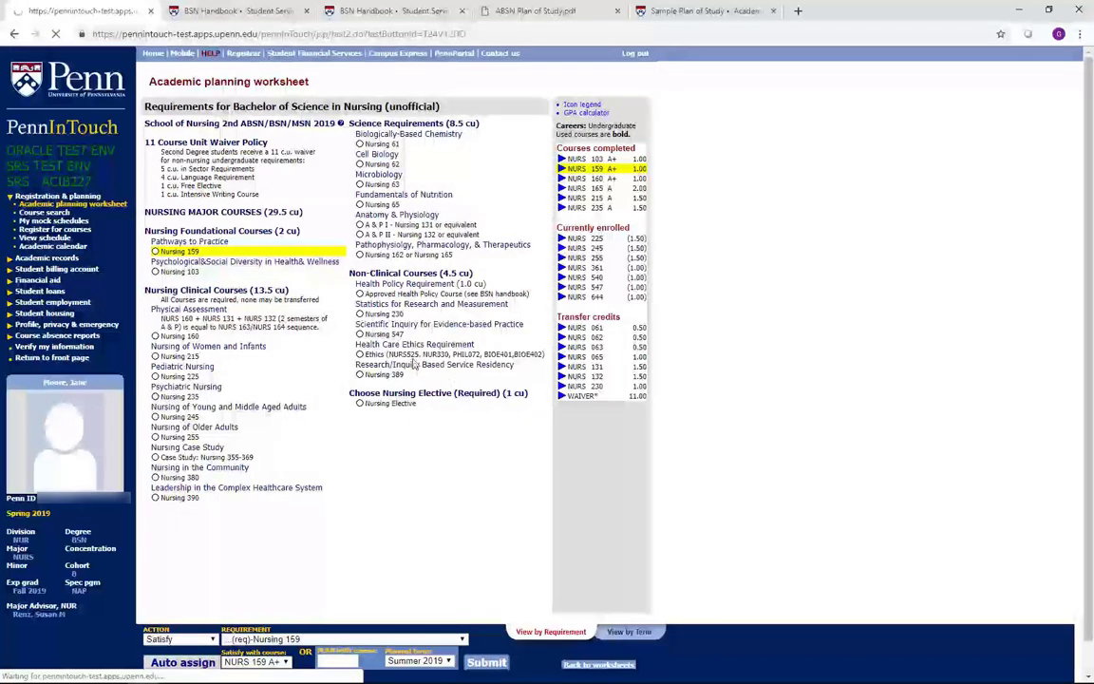
{"action": "left_click", "coordinate": [289, 273]}
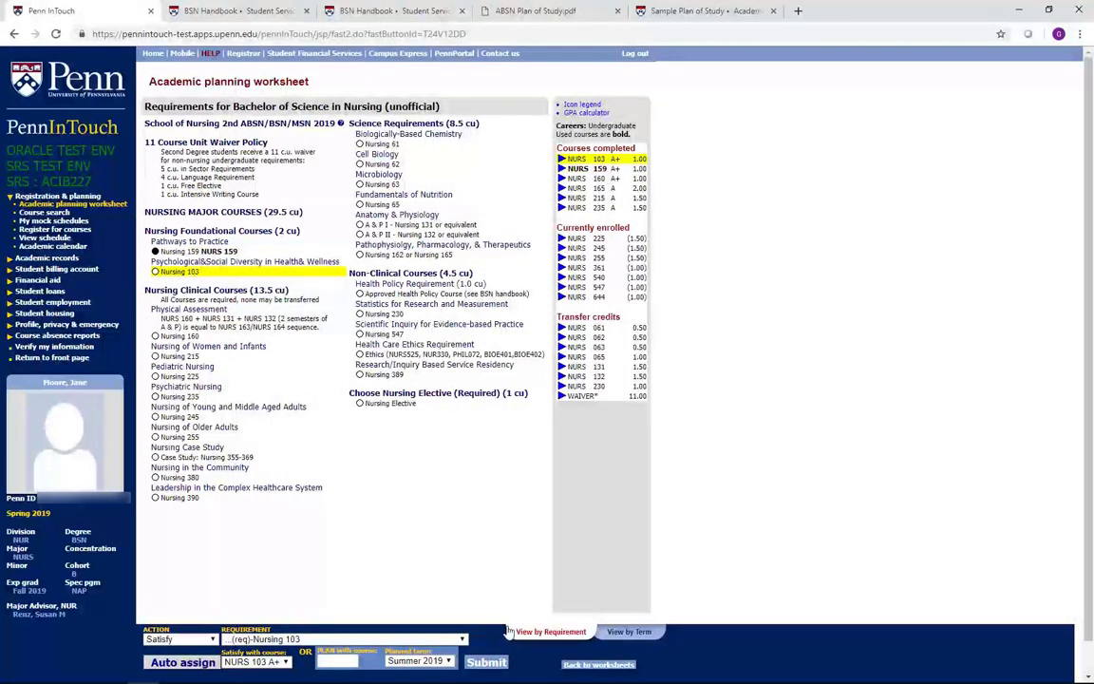
{"action": "left_click", "coordinate": [486, 662]}
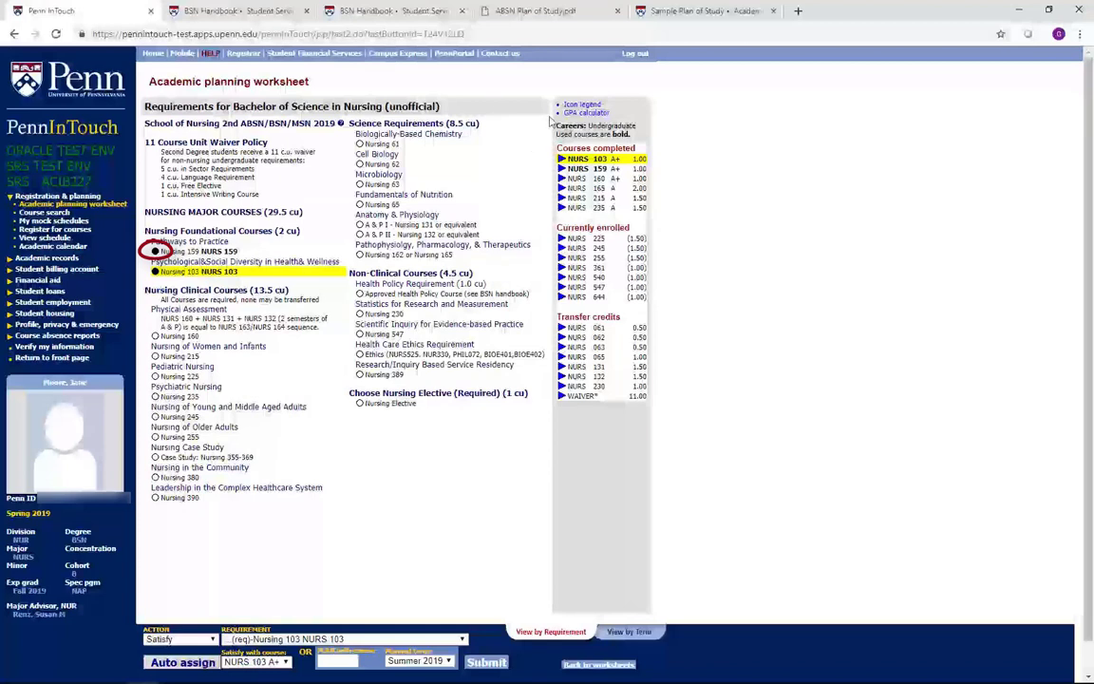
- Display the worksheet's icon legend to check the meaning of the requirement status symbols
{"action": "mouse_move", "coordinate": [581, 105]}
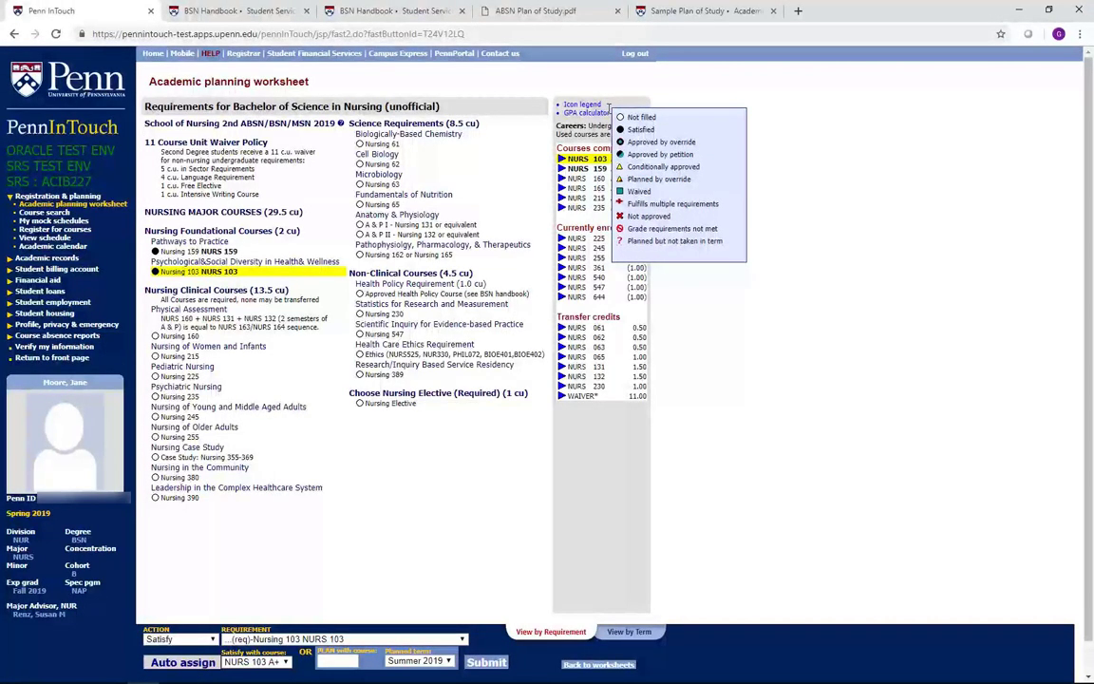
{"action": "left_click", "coordinate": [607, 106]}
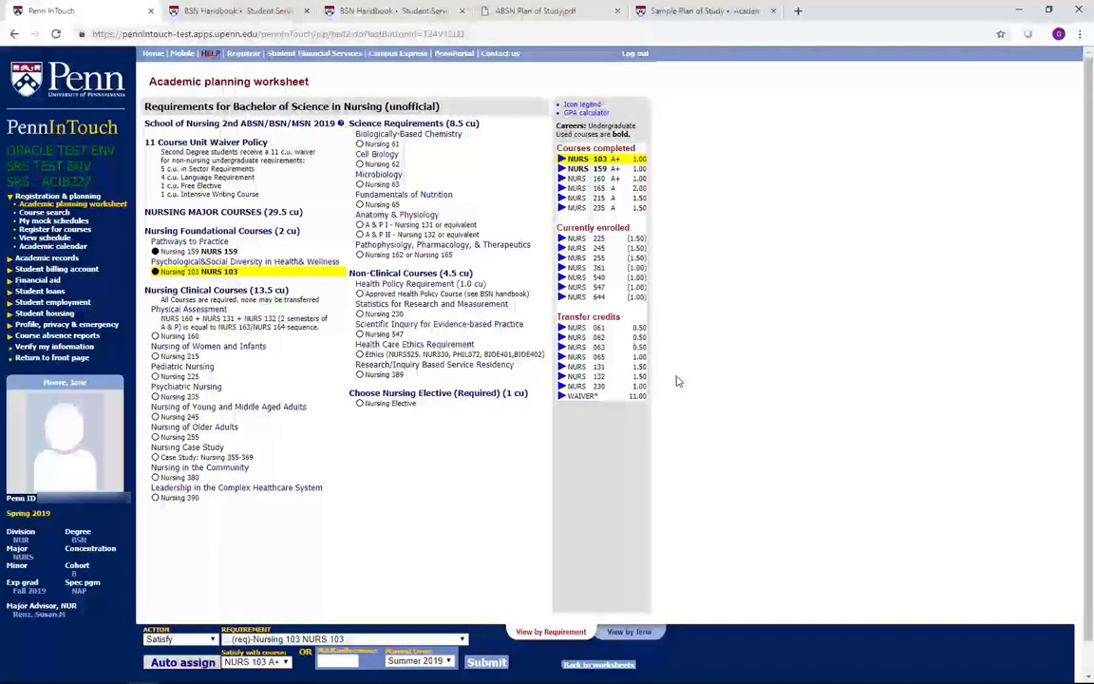
- Go through the Nursing Clinical Courses requirements one by one, from Nursing 160 to Case Study: Nursing 355-369
{"action": "left_click", "coordinate": [288, 336]}
{"action": "left_click", "coordinate": [285, 356]}
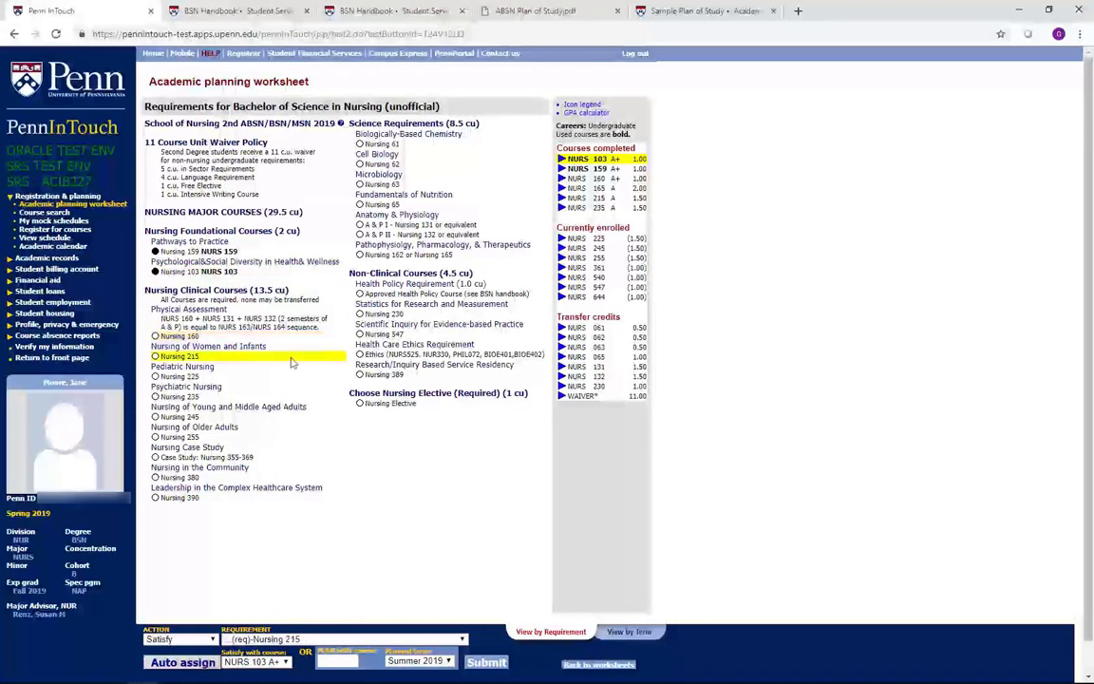
{"action": "left_click", "coordinate": [286, 377]}
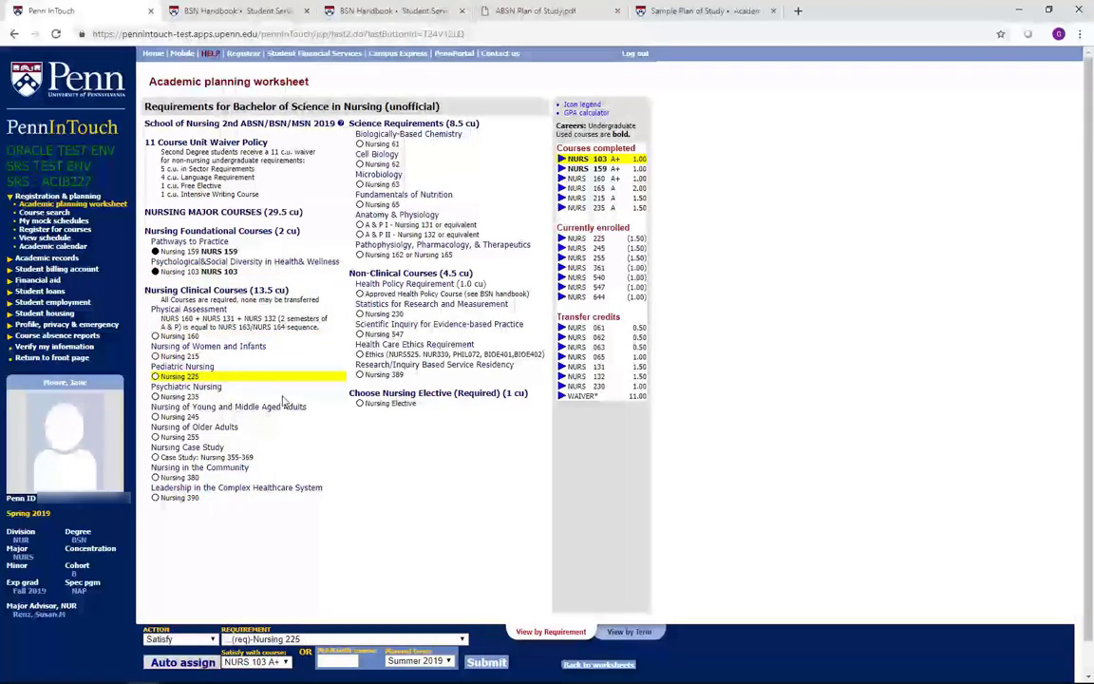
{"action": "left_click", "coordinate": [283, 397]}
{"action": "left_click", "coordinate": [280, 417]}
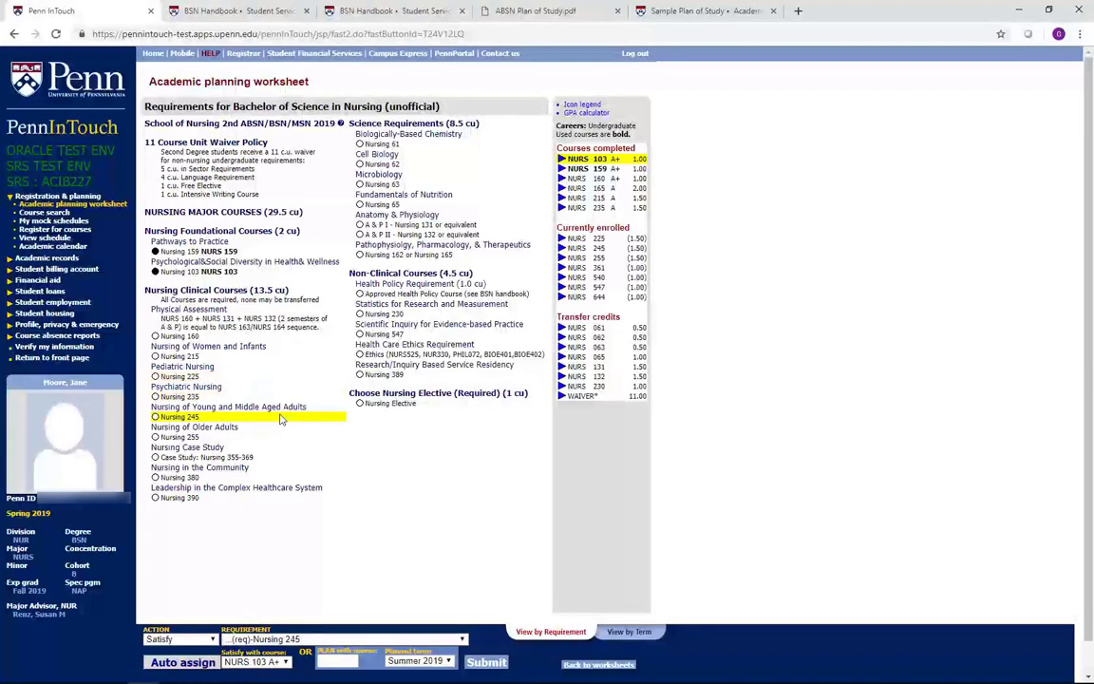
{"action": "left_click", "coordinate": [273, 438]}
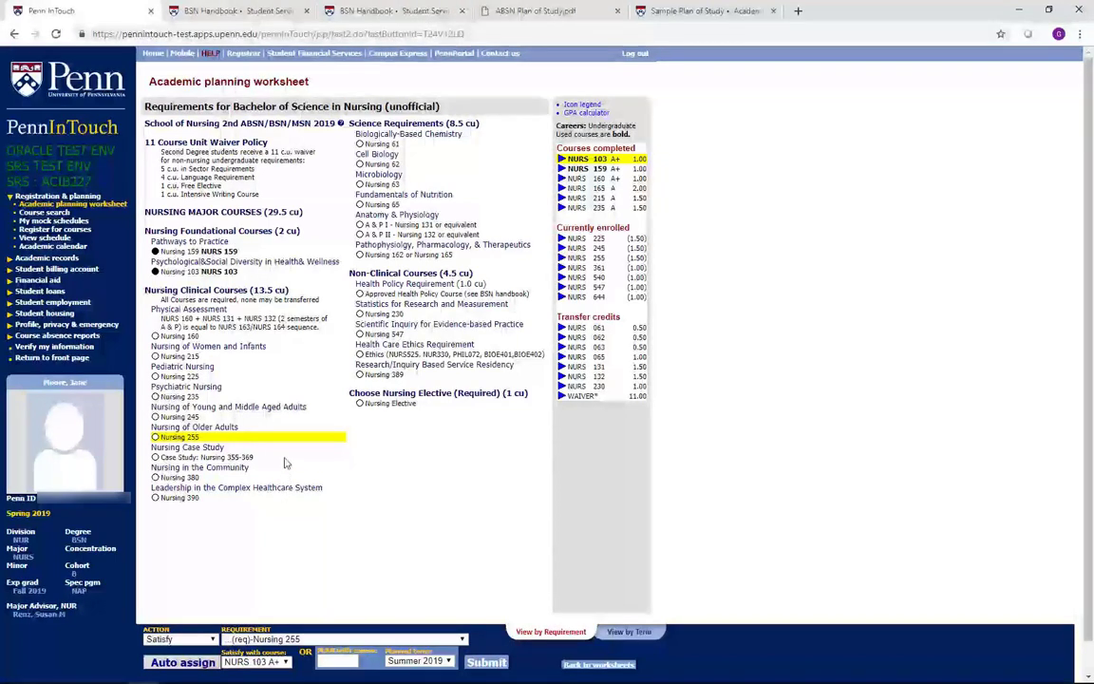
{"action": "left_click", "coordinate": [285, 460]}
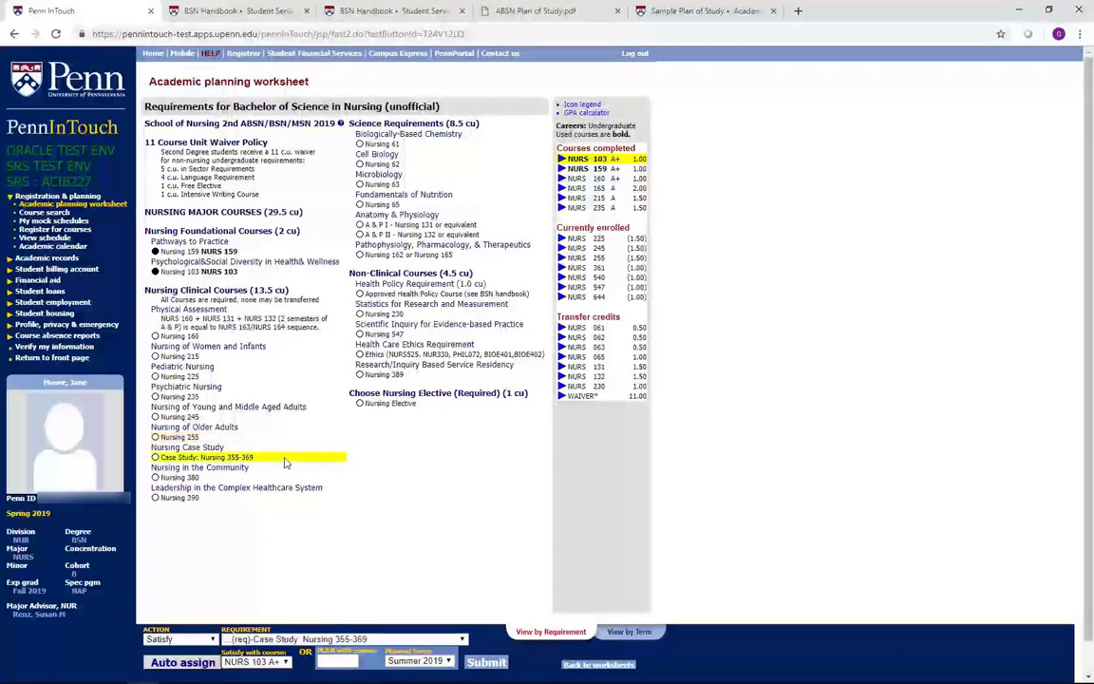
- Review the case study courses listed on the Sample Plan of Study page, and return to the Penn InTouch worksheet
{"action": "left_click", "coordinate": [678, 13]}
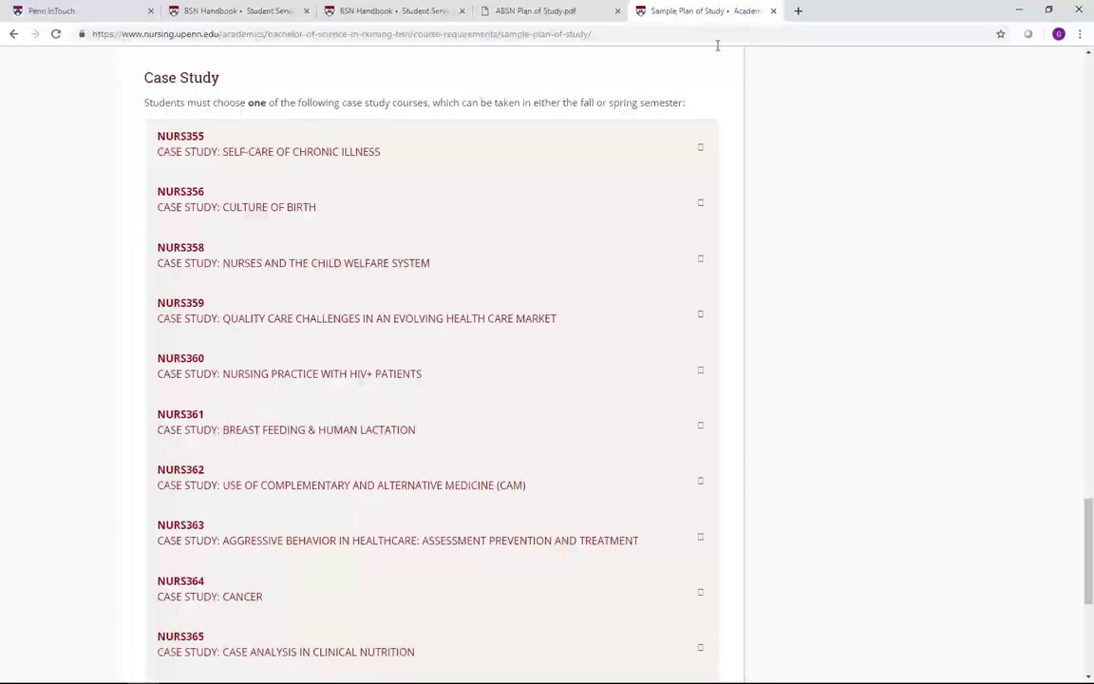
{"action": "scroll", "coordinate": [759, 149], "scroll_direction": "down", "scroll_amount": 3}
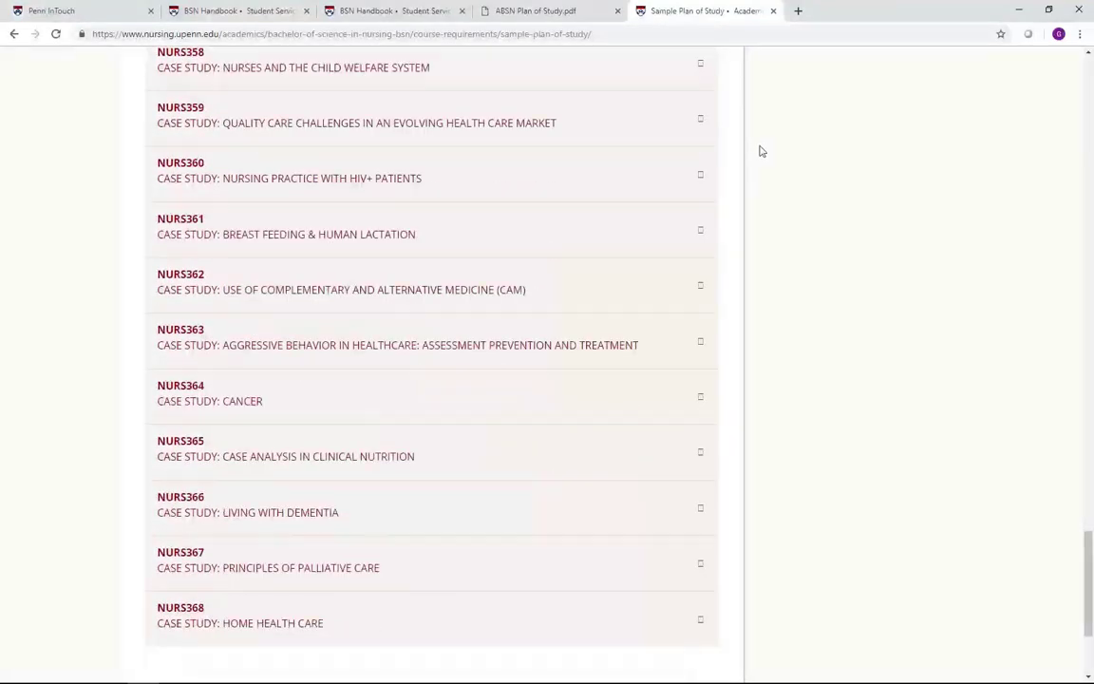
{"action": "scroll", "coordinate": [760, 150], "scroll_direction": "up", "scroll_amount": 3}
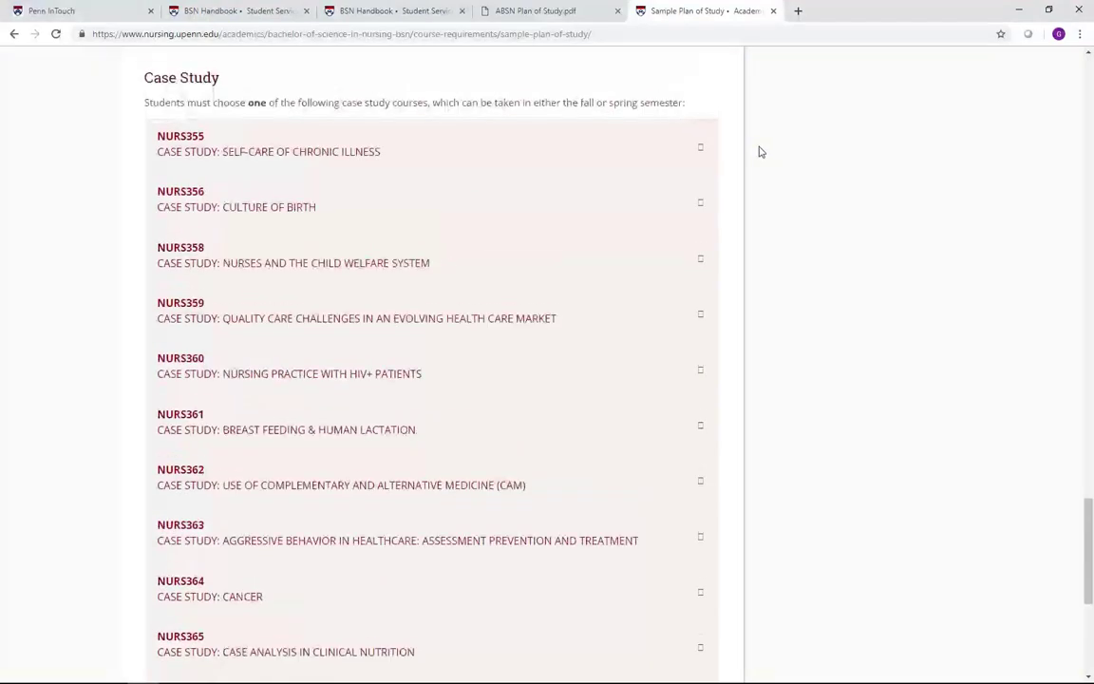
{"action": "left_click", "coordinate": [104, 17]}
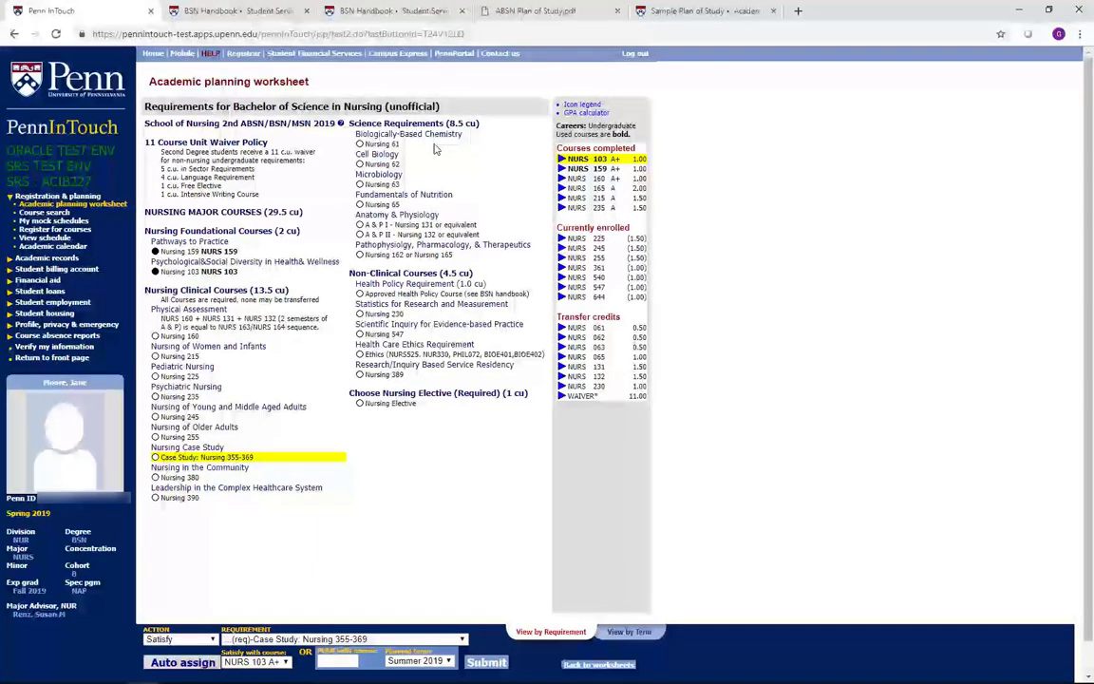
- Go through the Science Requirements one by one, from Nursing 61 to A & P II - Nursing 132 or equivalent
{"action": "left_click", "coordinate": [435, 145]}
{"action": "left_click", "coordinate": [443, 165]}
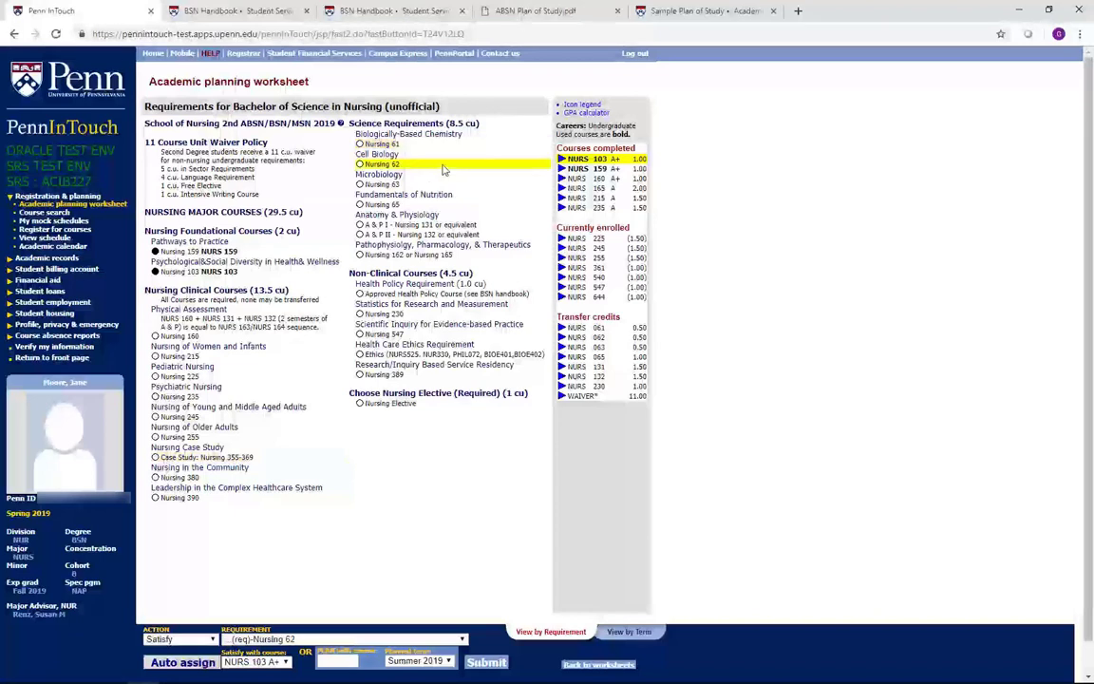
{"action": "left_click", "coordinate": [454, 185]}
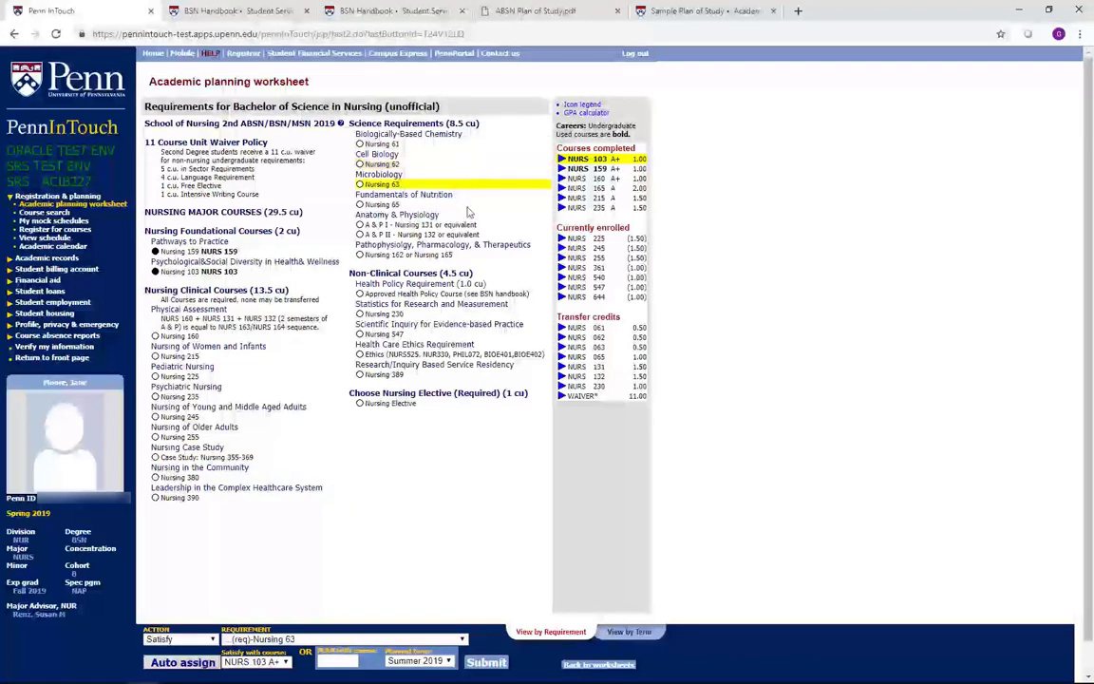
{"action": "left_click", "coordinate": [427, 203]}
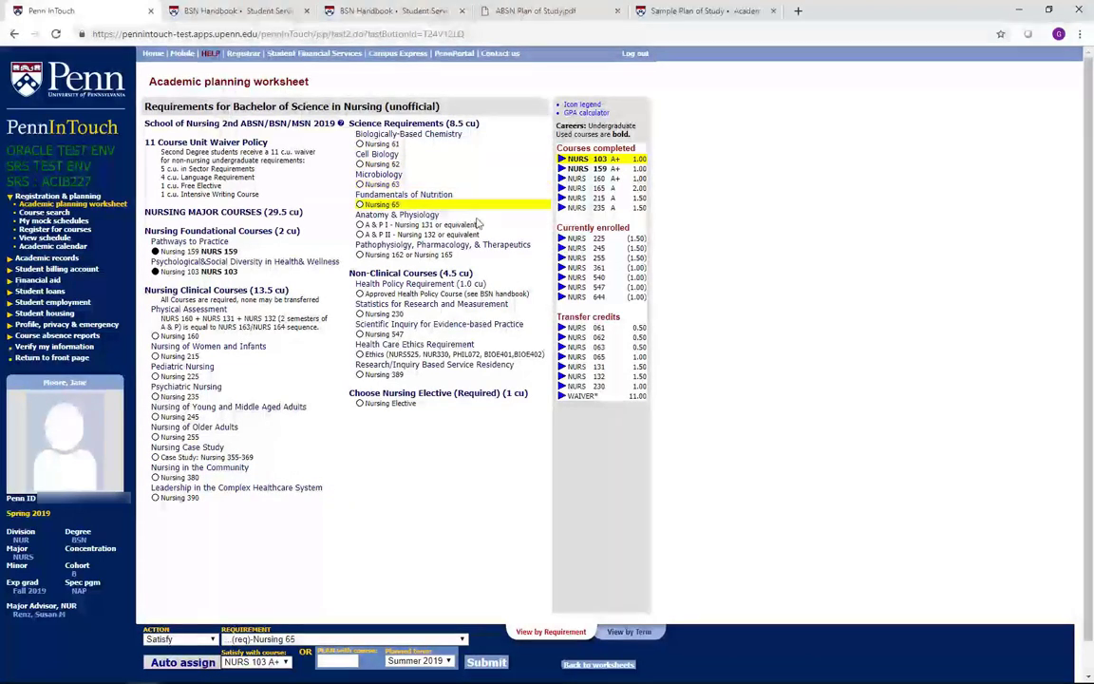
{"action": "left_click", "coordinate": [483, 226]}
{"action": "left_click", "coordinate": [489, 234]}
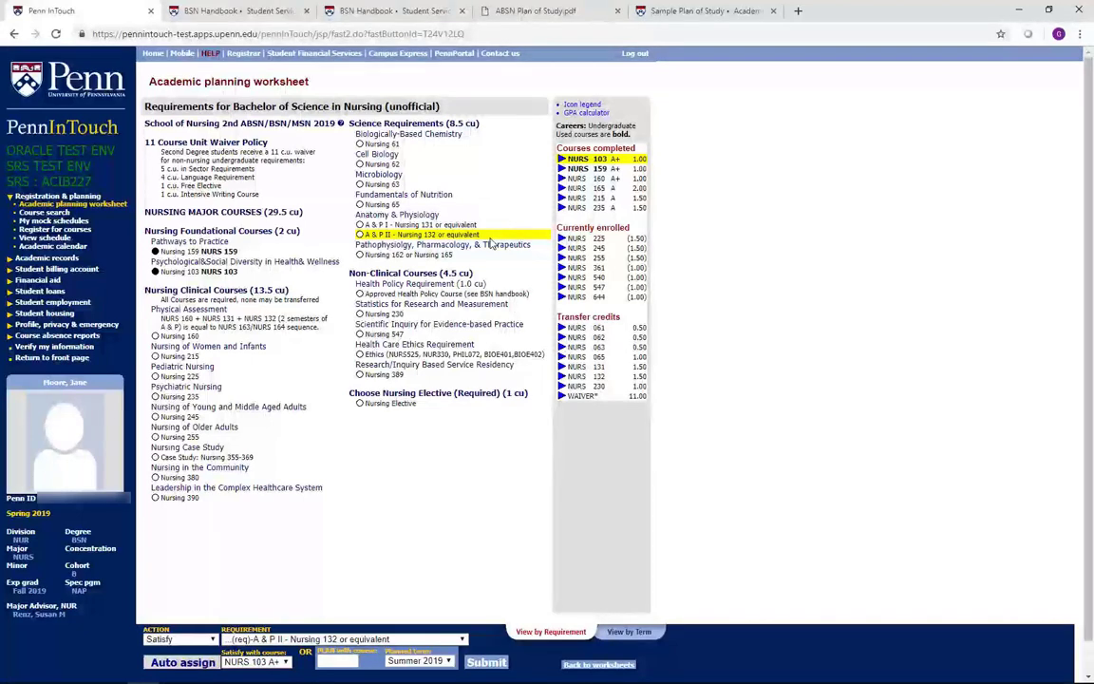
- Review the science transfer credits up to NURS 132, and select completed course NURS 165 for the Nursing 162 or Nursing 165 requirement
{"action": "left_click", "coordinate": [611, 337]}
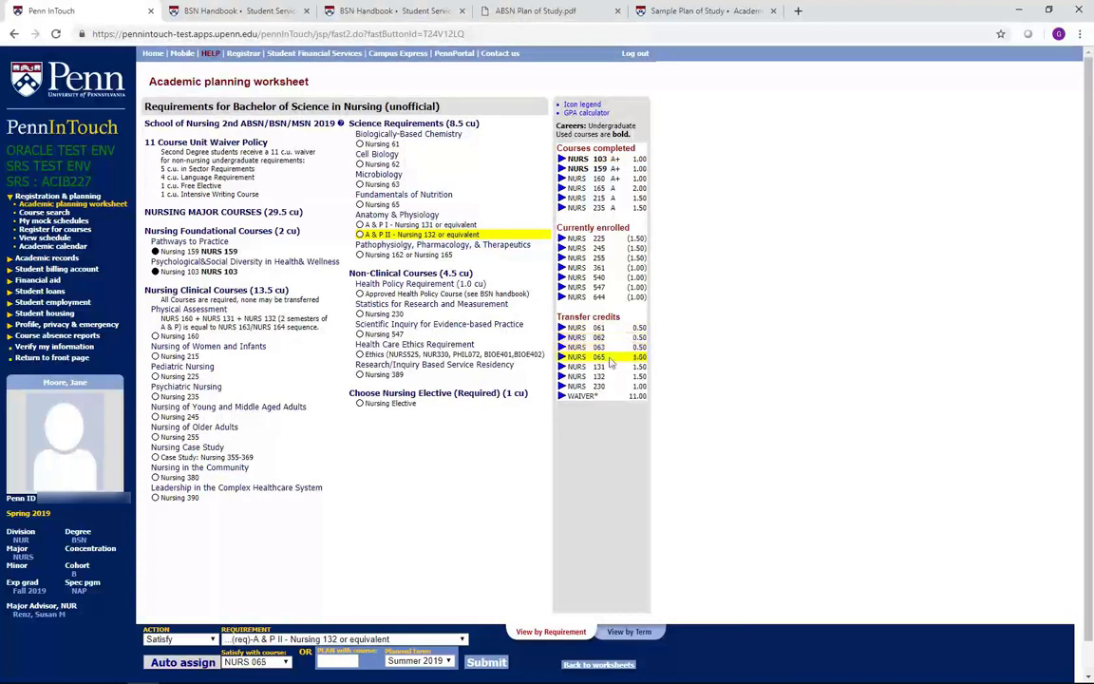
{"action": "left_click", "coordinate": [609, 367]}
{"action": "left_click", "coordinate": [613, 376]}
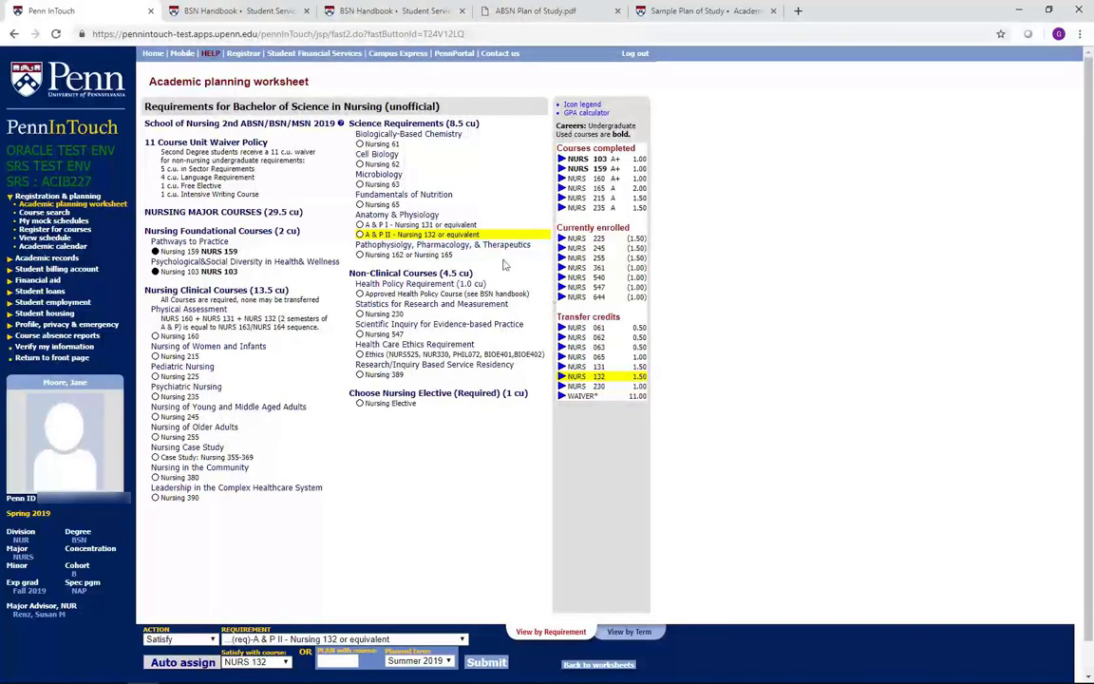
{"action": "left_click", "coordinate": [430, 255]}
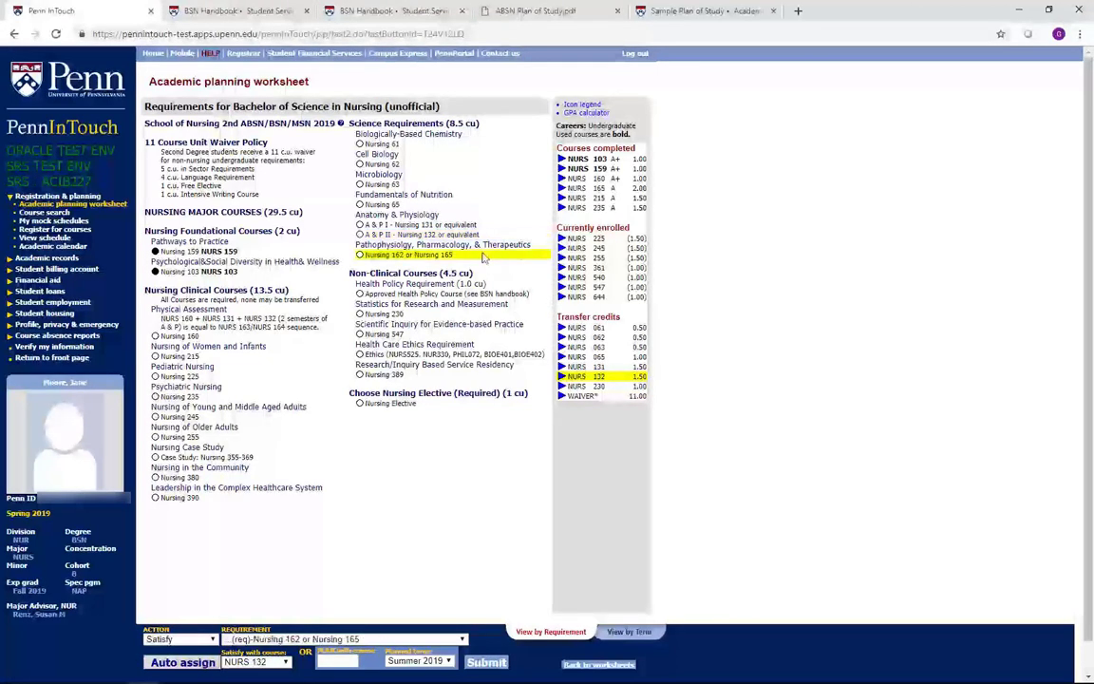
{"action": "left_click", "coordinate": [575, 188]}
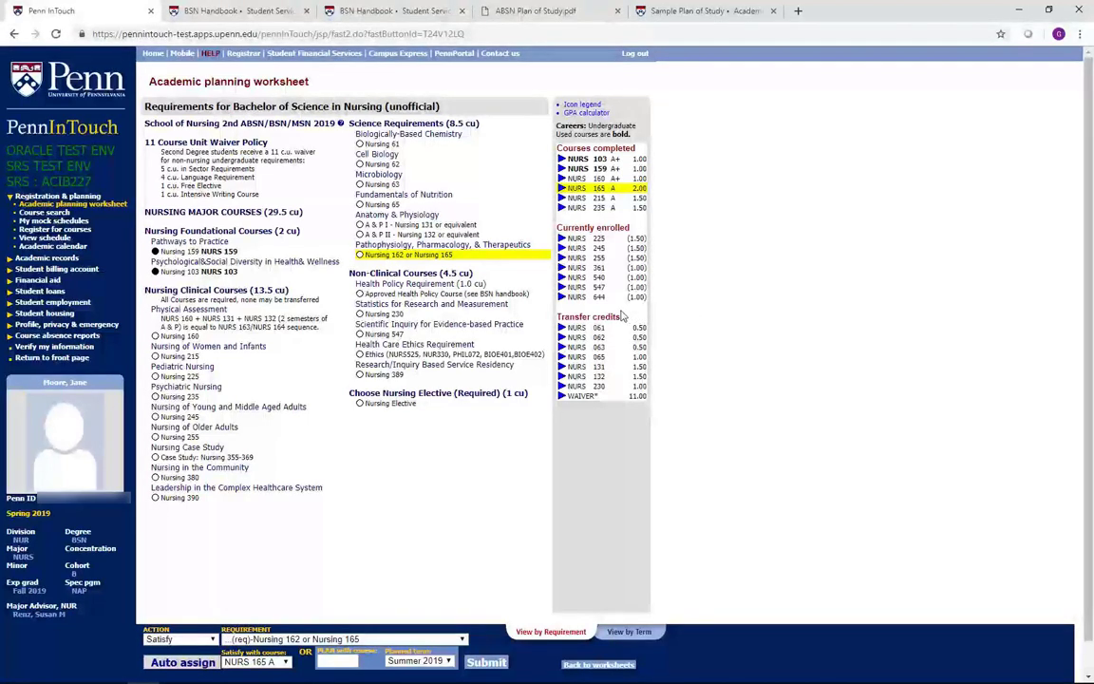
- Look up the Approved Health Policy Courses in the BSN Handbook's Degree Requirements for the health policy requirement, and return to the Penn InTouch worksheet
{"action": "left_click", "coordinate": [535, 295]}
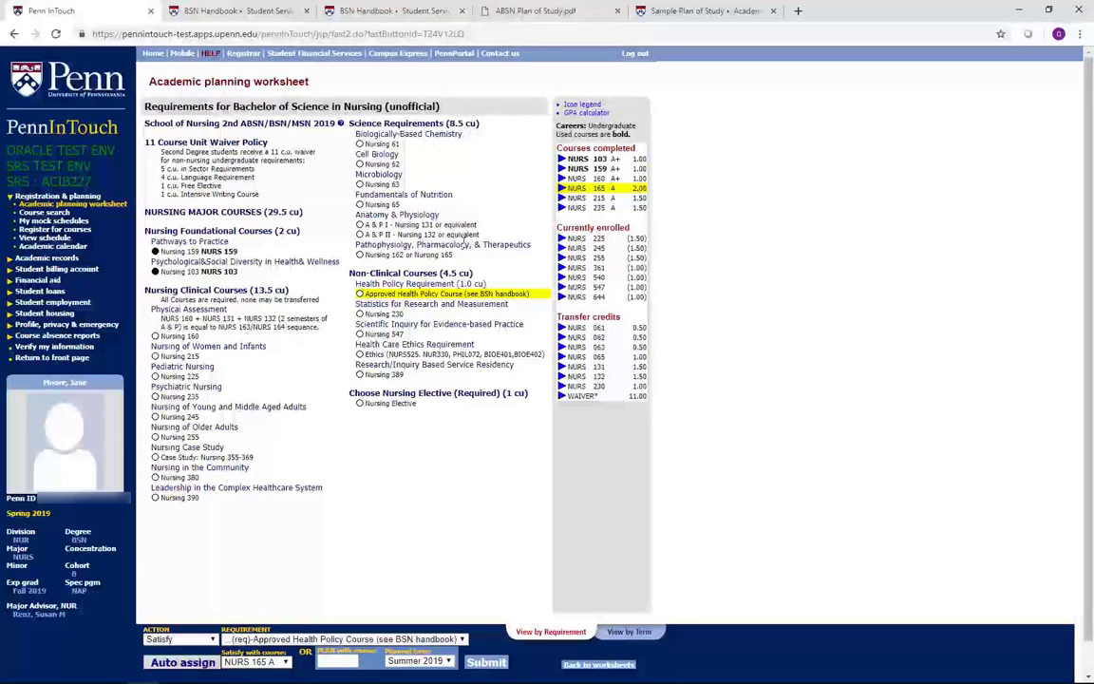
{"action": "left_click", "coordinate": [249, 12]}
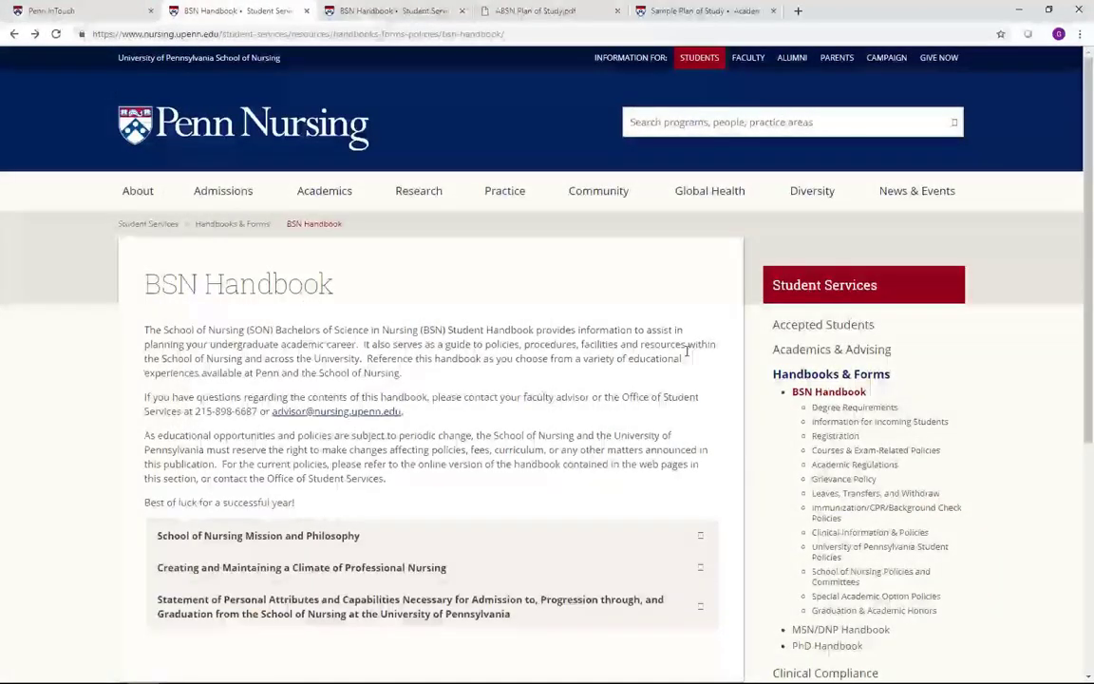
{"action": "left_click", "coordinate": [827, 410]}
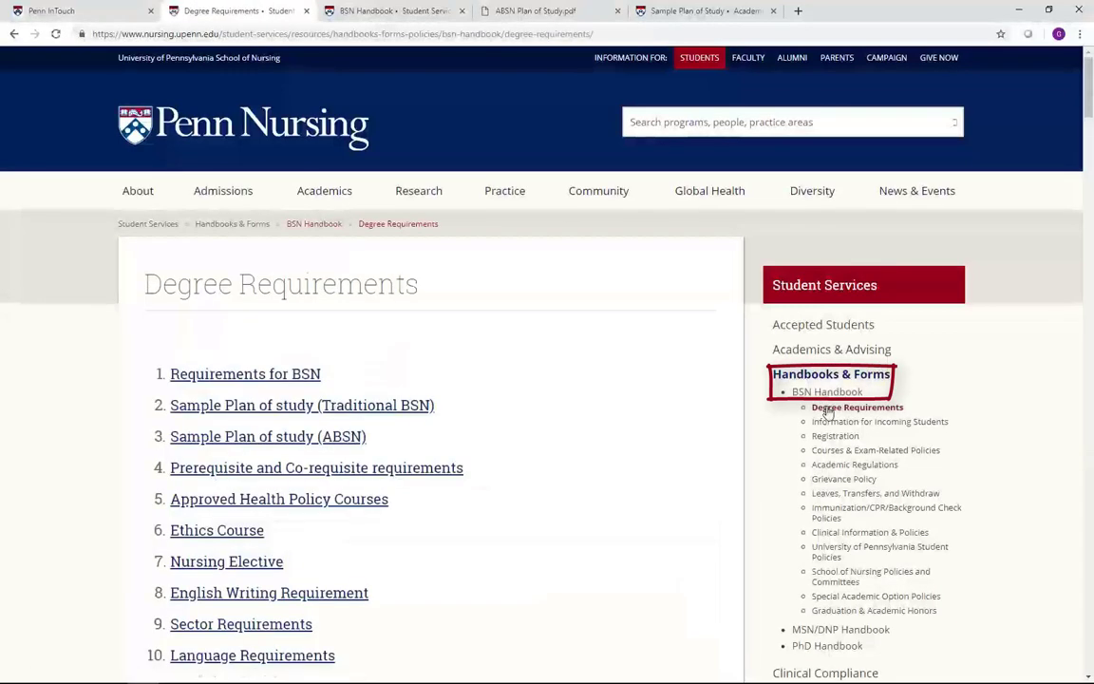
{"action": "left_click", "coordinate": [385, 503]}
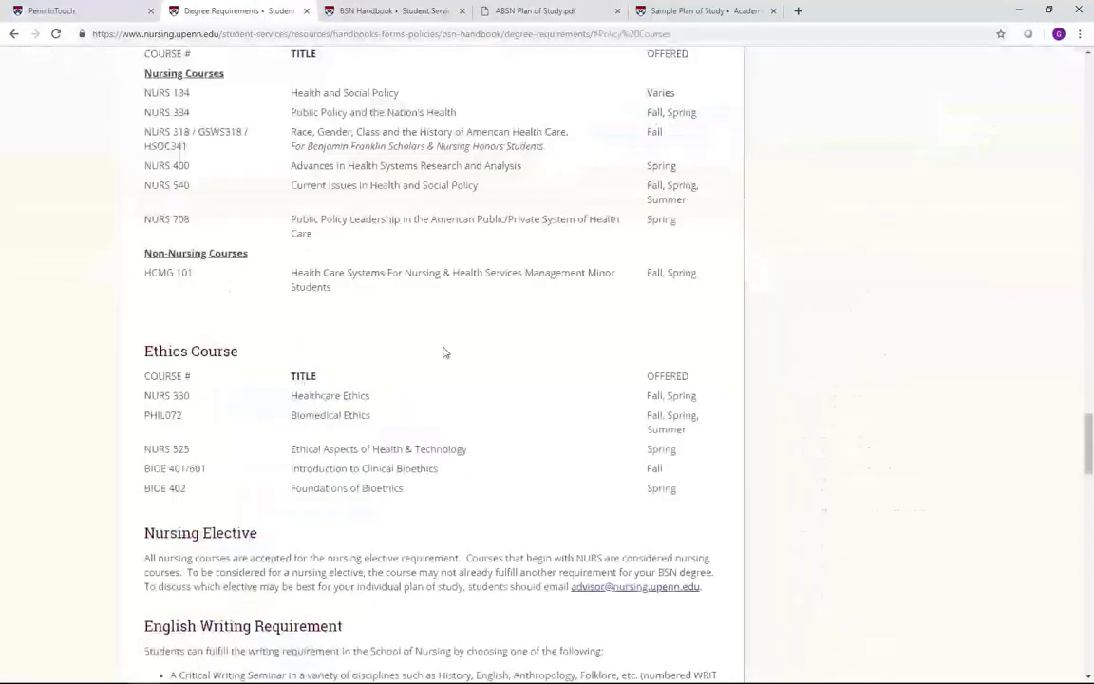
{"action": "scroll", "coordinate": [447, 346], "scroll_direction": "up", "scroll_amount": 1}
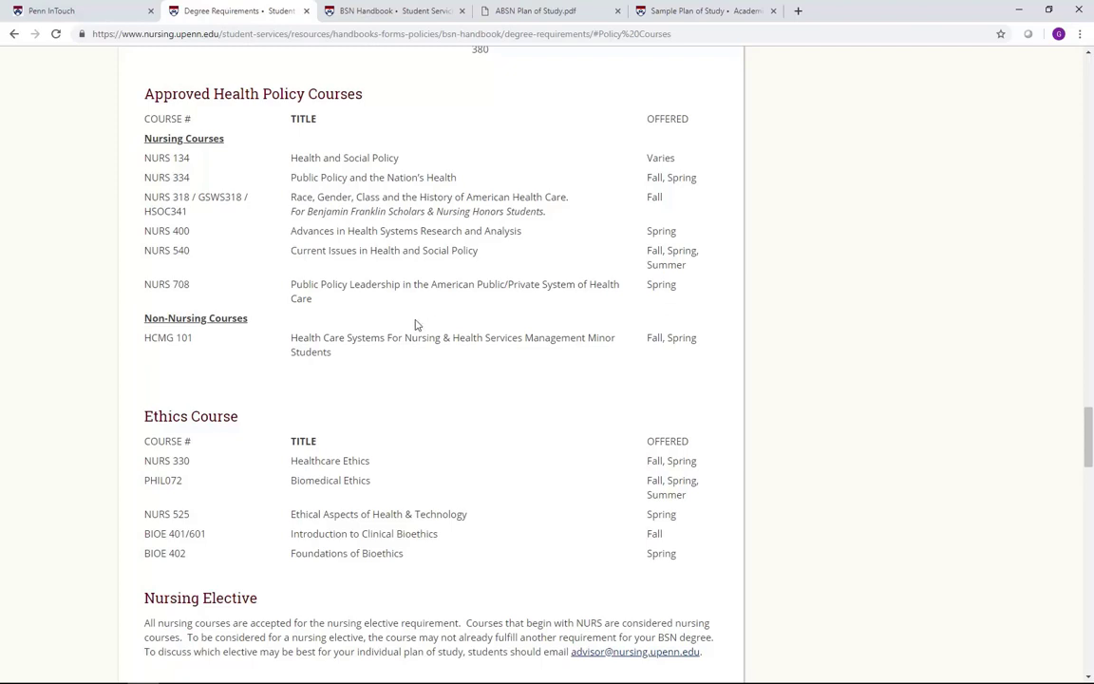
{"action": "left_click", "coordinate": [71, 12]}
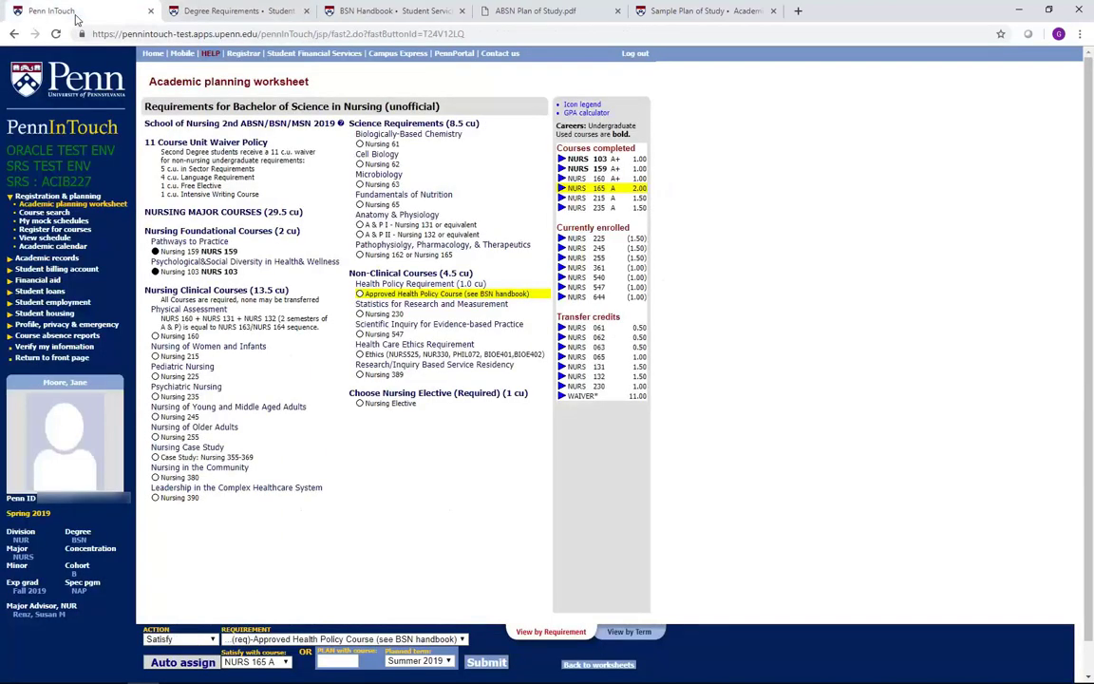
- Compare the Nursing 230 requirement with transfer credit NURS 230, and Nursing 547 with currently enrolled course NURS 547
{"action": "left_click", "coordinate": [446, 314]}
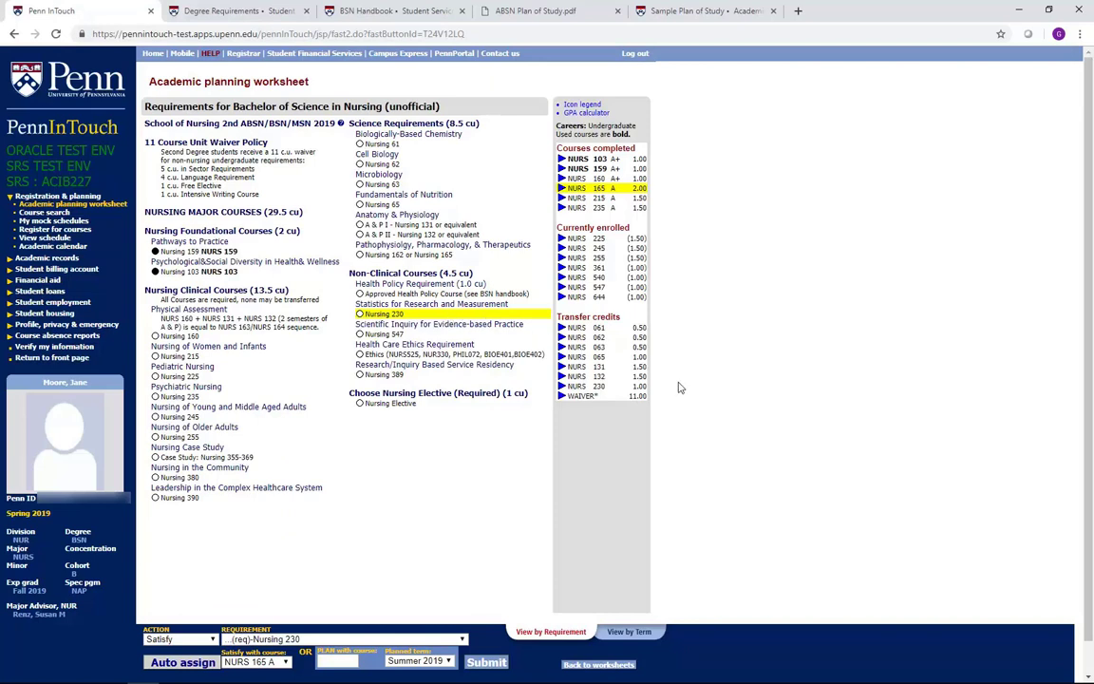
{"action": "left_click", "coordinate": [647, 388]}
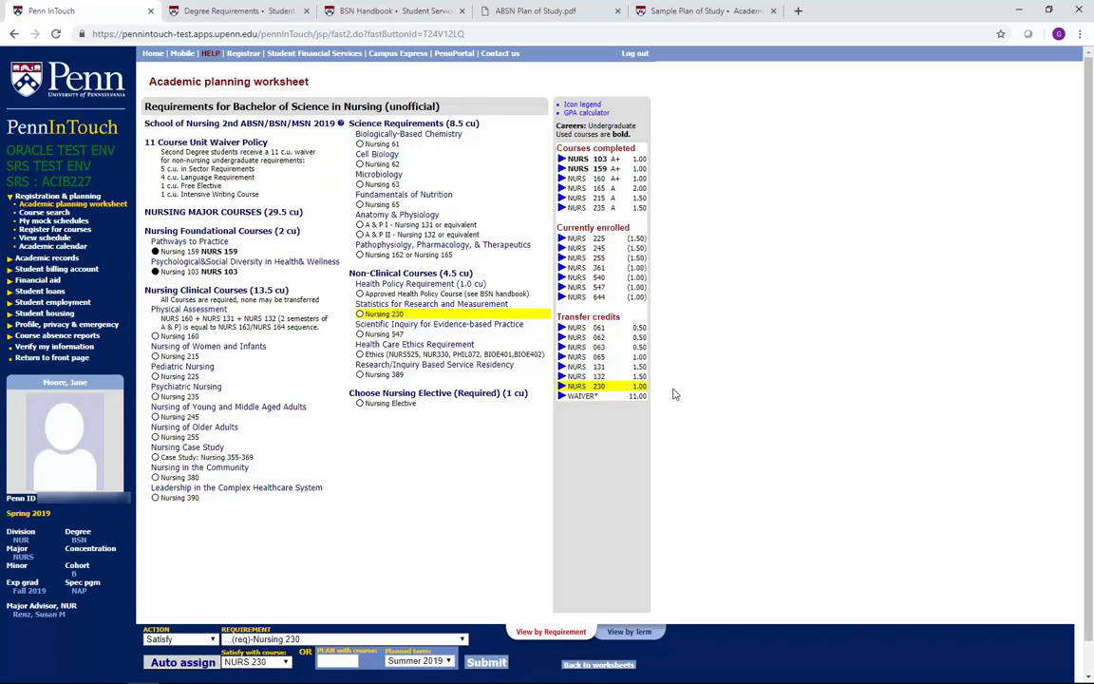
{"action": "left_click", "coordinate": [459, 336]}
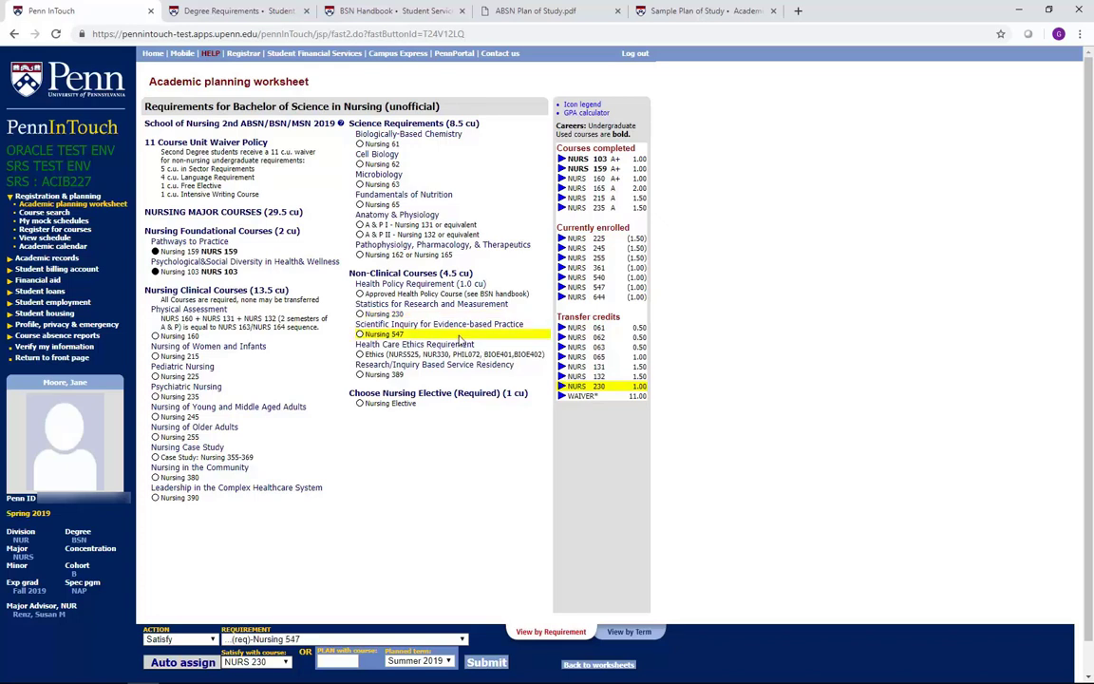
{"action": "left_click", "coordinate": [600, 287]}
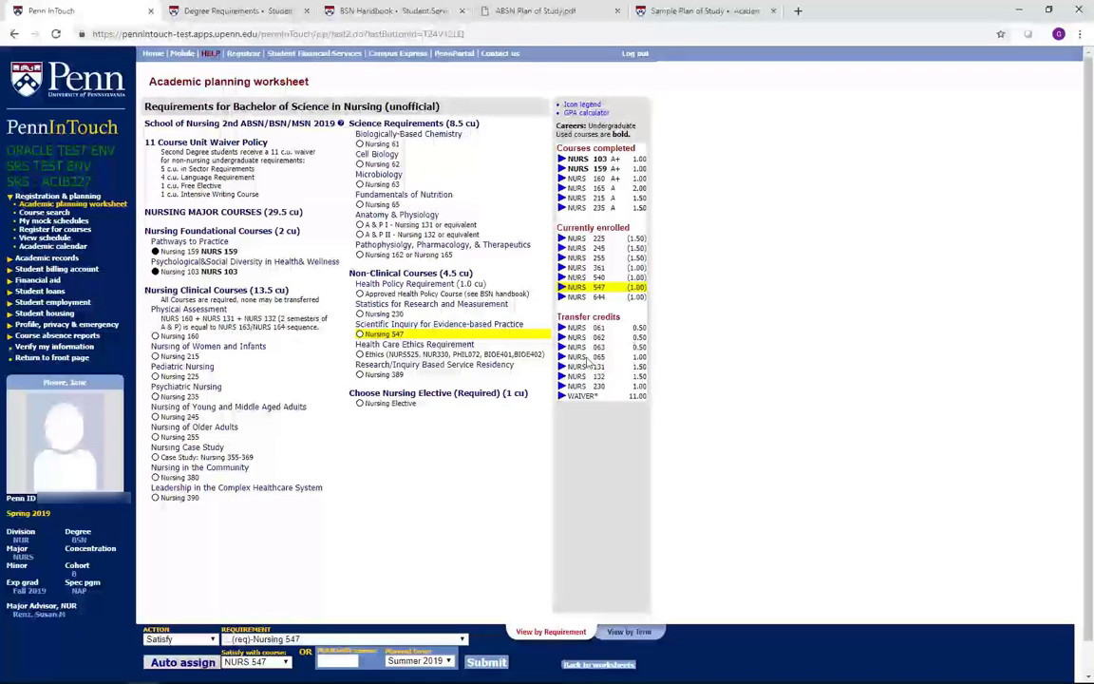
- Look up the Ethics Course list in the BSN Handbook's Degree Requirements for the ethics requirement, and return to the Penn InTouch worksheet
{"action": "left_click", "coordinate": [545, 355]}
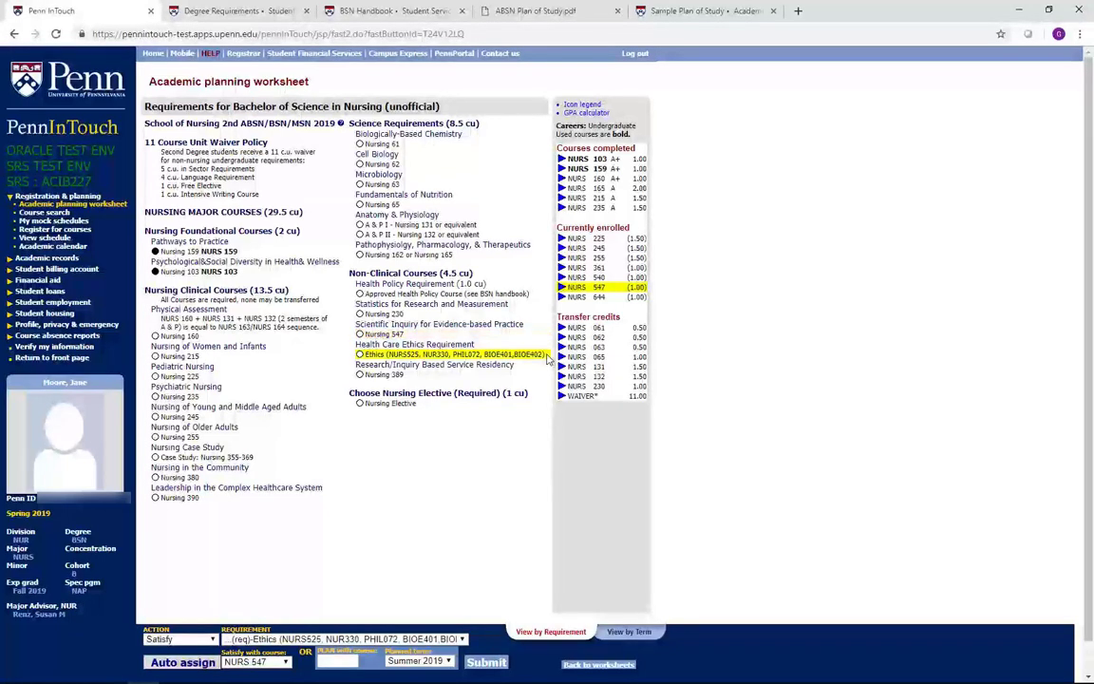
{"action": "left_click", "coordinate": [428, 16]}
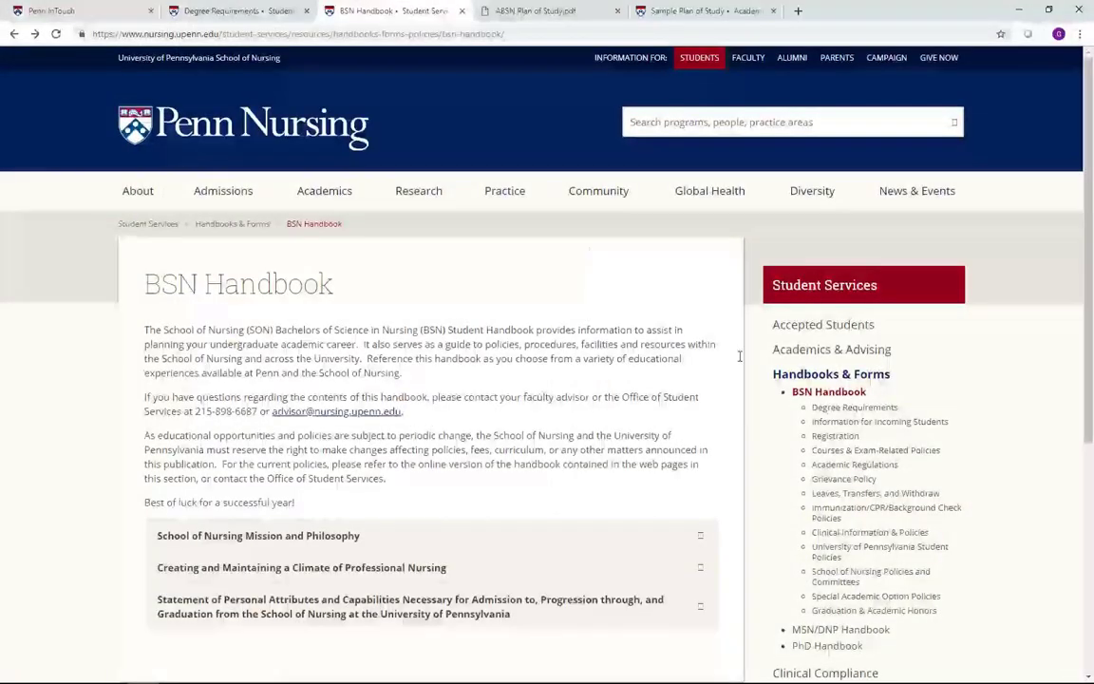
{"action": "left_click", "coordinate": [887, 410]}
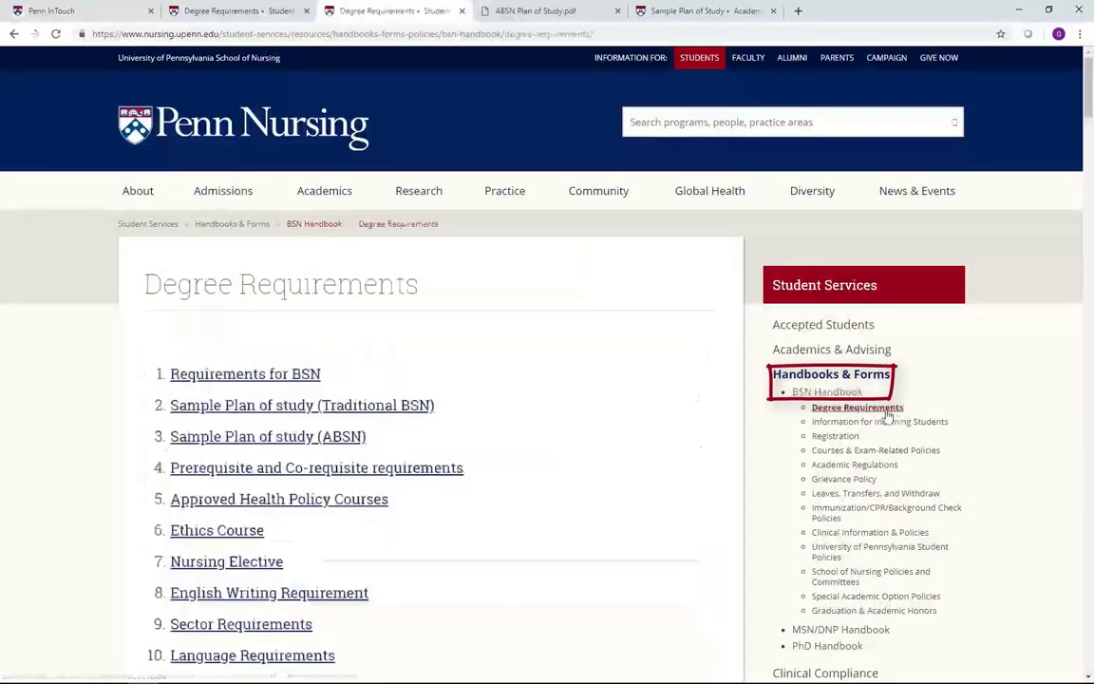
{"action": "left_click", "coordinate": [232, 537]}
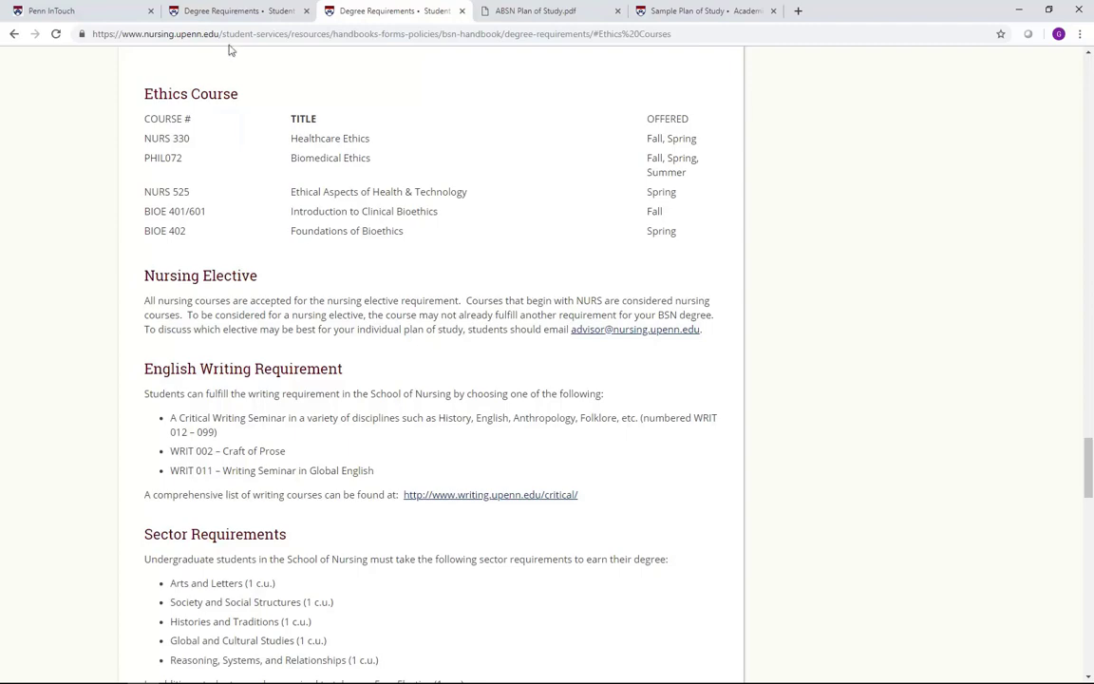
{"action": "left_click", "coordinate": [106, 17]}
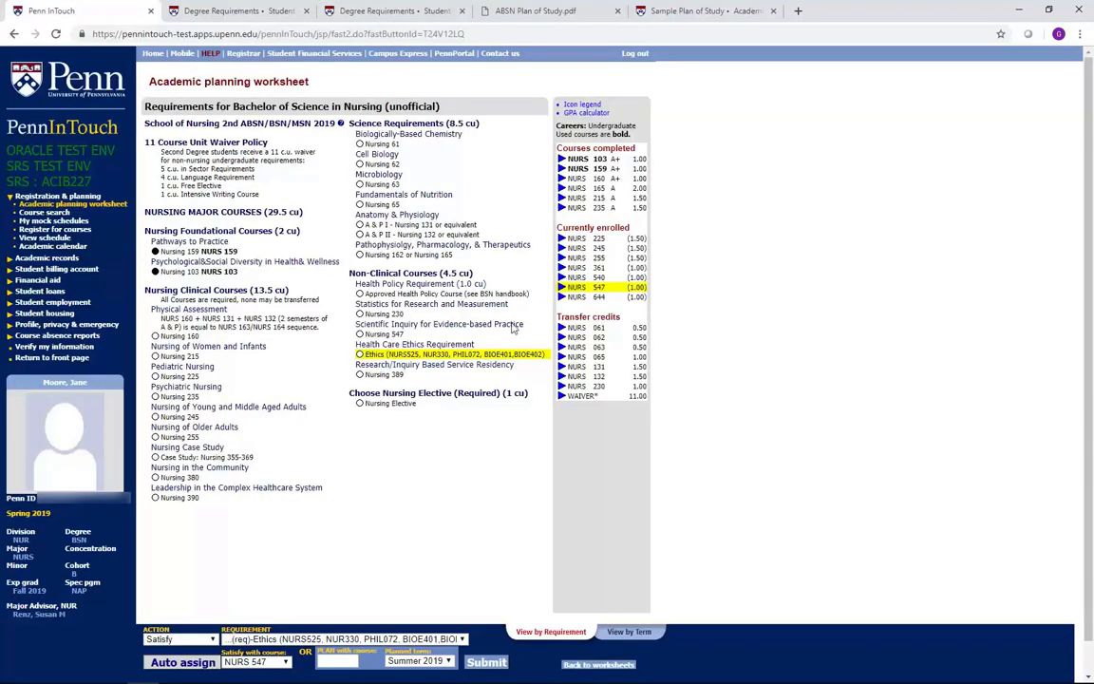
- Review the remaining Nursing 389 and Nursing Elective requirements on the worksheet
{"action": "left_click", "coordinate": [499, 376]}
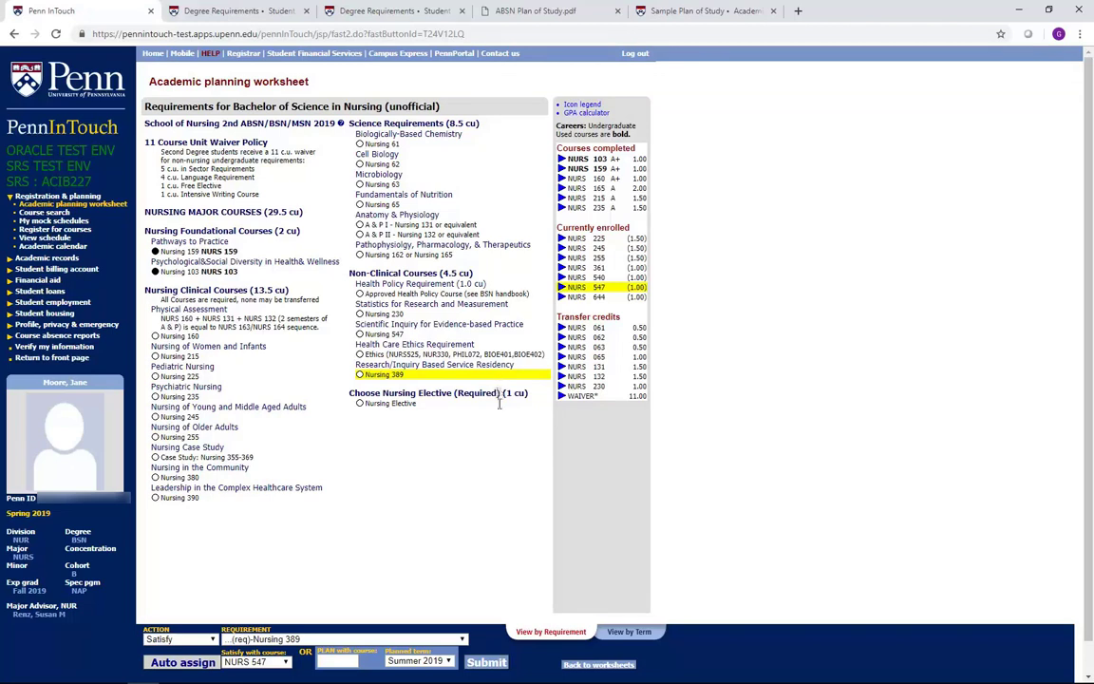
{"action": "left_click", "coordinate": [491, 407]}
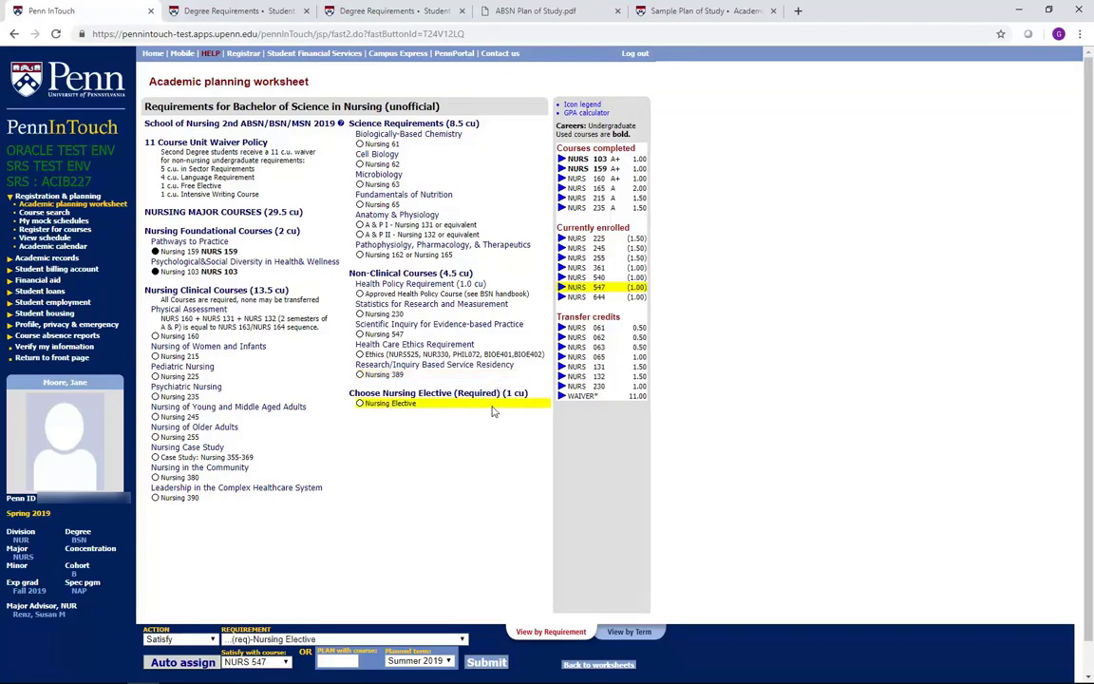